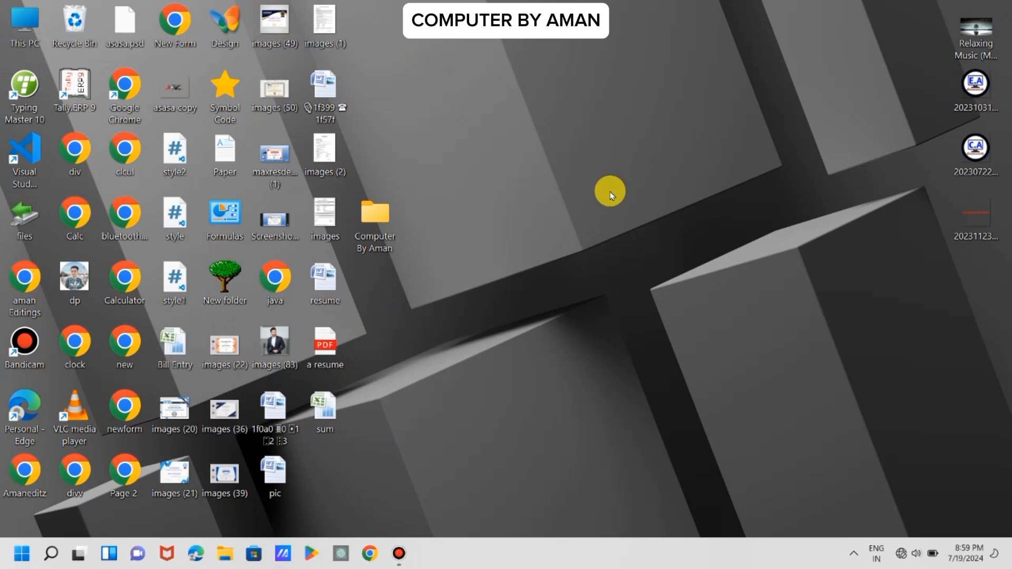
Open Excel and create a blank workbook
{"action": "left_click", "coordinate": [406, 560]}
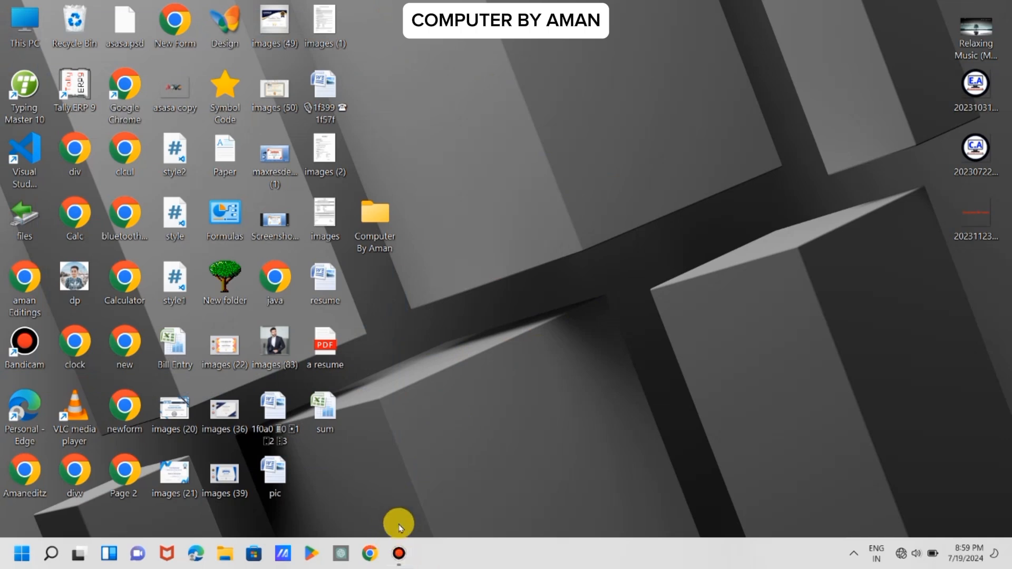
{"action": "left_click", "coordinate": [31, 549]}
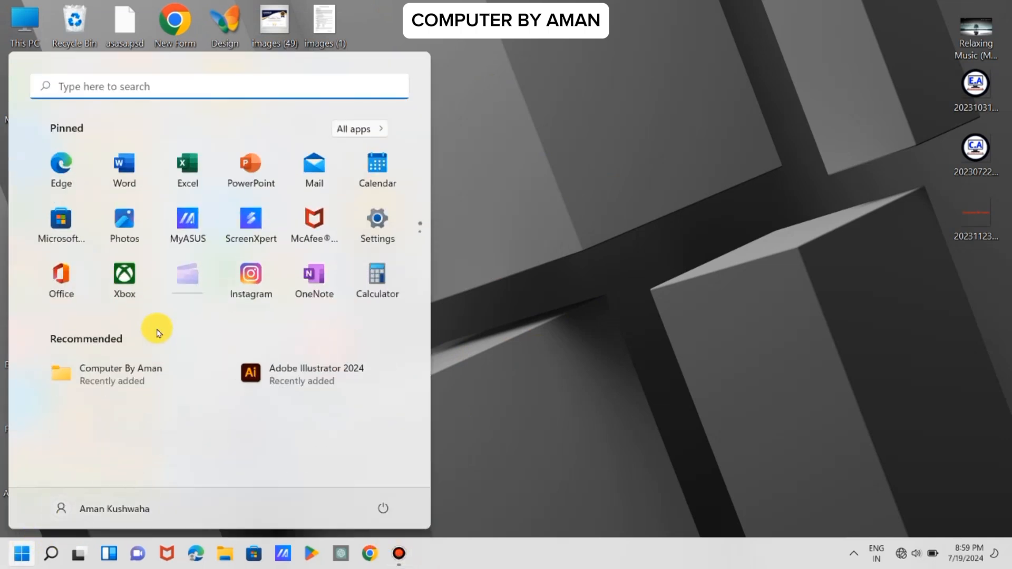
{"action": "left_click", "coordinate": [203, 169]}
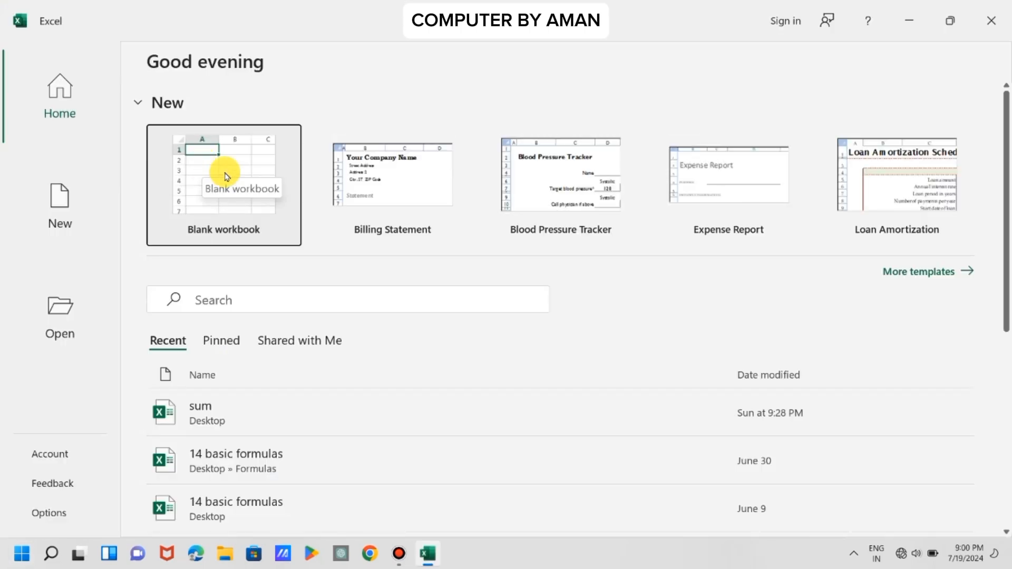
{"action": "left_click", "coordinate": [233, 172]}
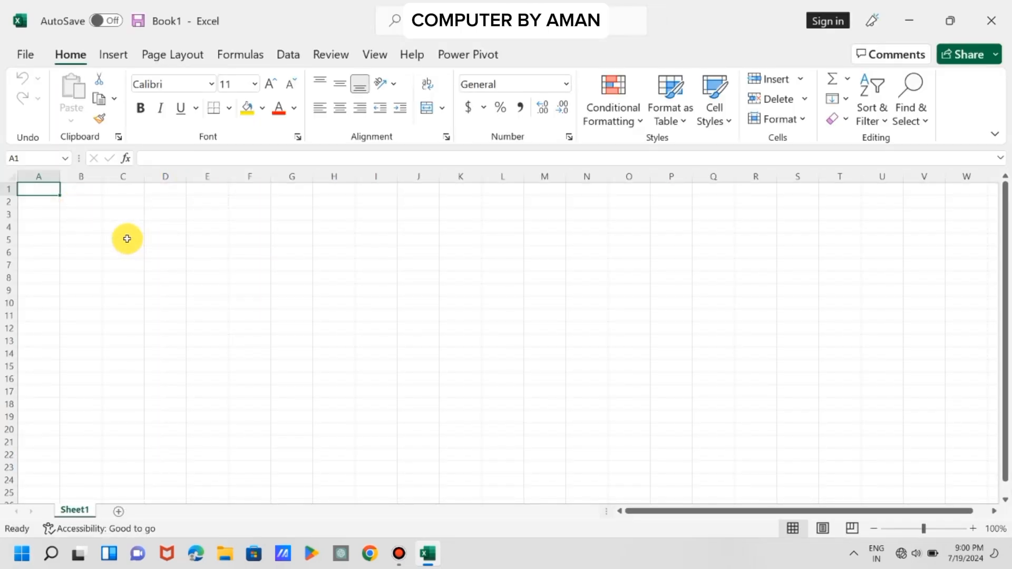
Zoom the worksheet in to 170%
{"action": "scroll", "coordinate": [127, 239], "scroll_direction": "up", "scroll_amount": 3}
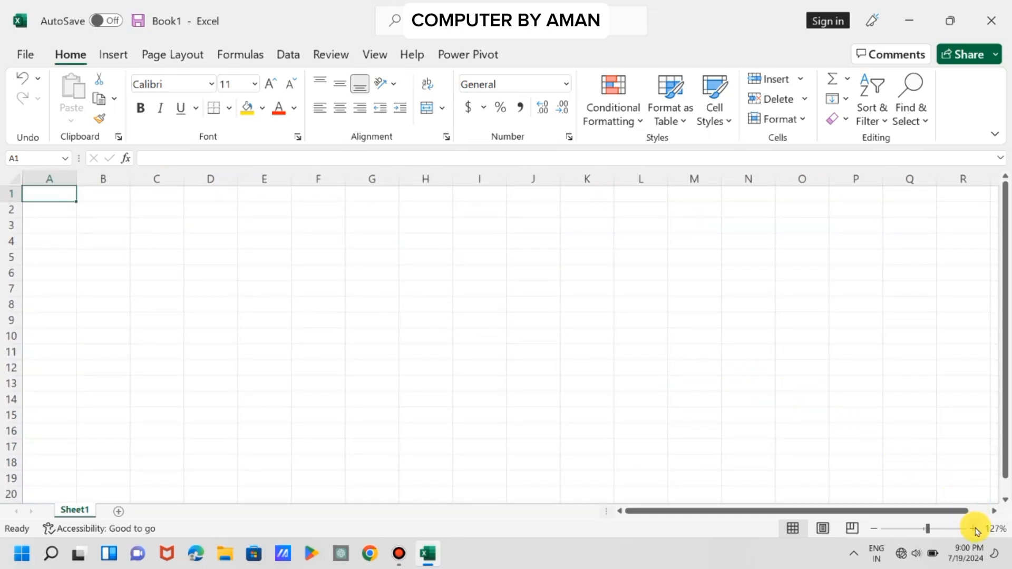
{"action": "left_click", "coordinate": [975, 529]}
{"action": "left_click", "coordinate": [974, 529]}
{"action": "left_click", "coordinate": [974, 530]}
{"action": "left_click", "coordinate": [975, 529]}
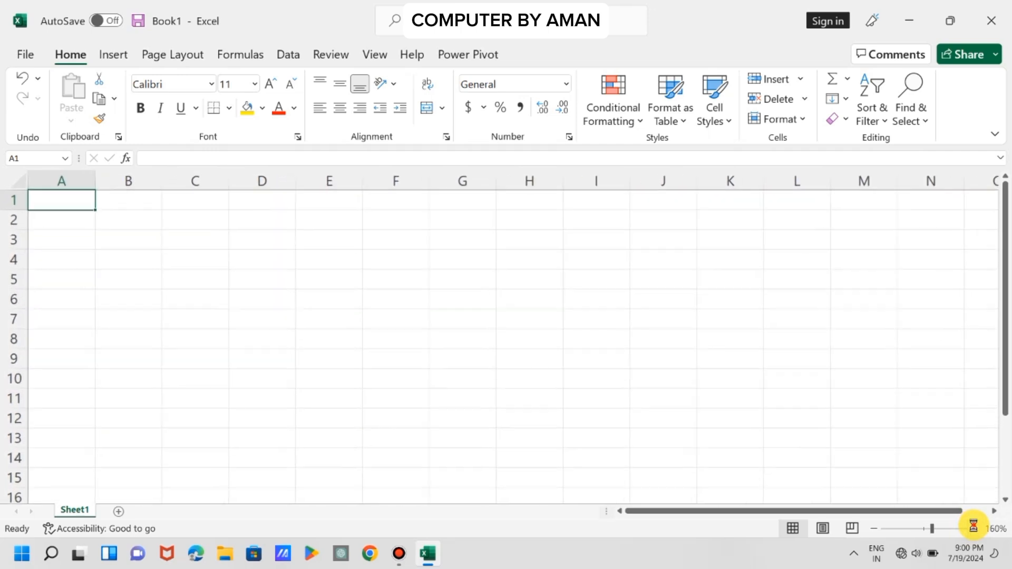
{"action": "left_click", "coordinate": [974, 528]}
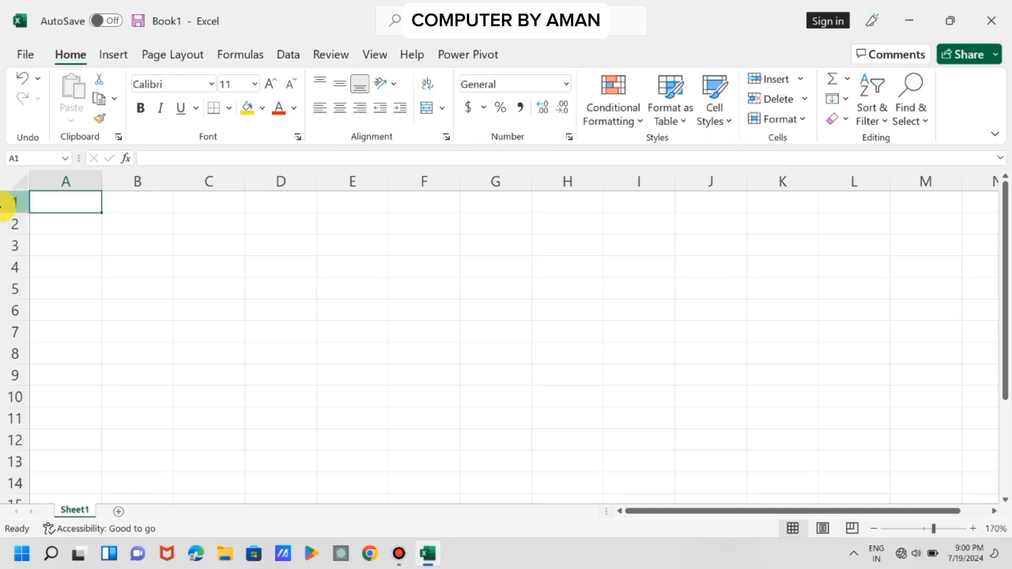
Enter the header "Roll No" in cell A1
{"action": "left_click", "coordinate": [76, 203]}
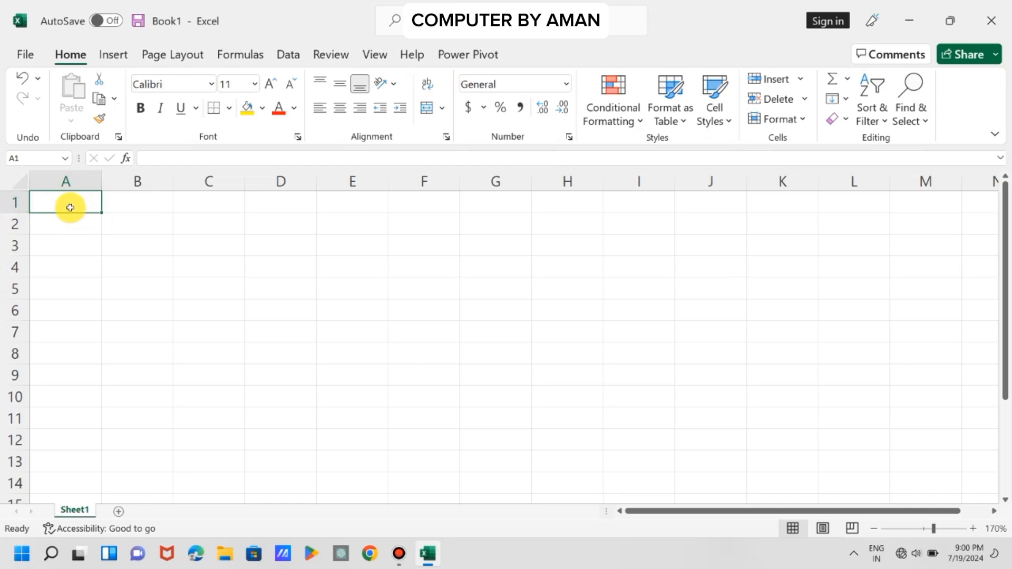
{"action": "left_click", "coordinate": [77, 206]}
{"action": "left_click", "coordinate": [113, 202]}
{"action": "left_click", "coordinate": [79, 203]}
{"action": "type", "text": "Roll"}
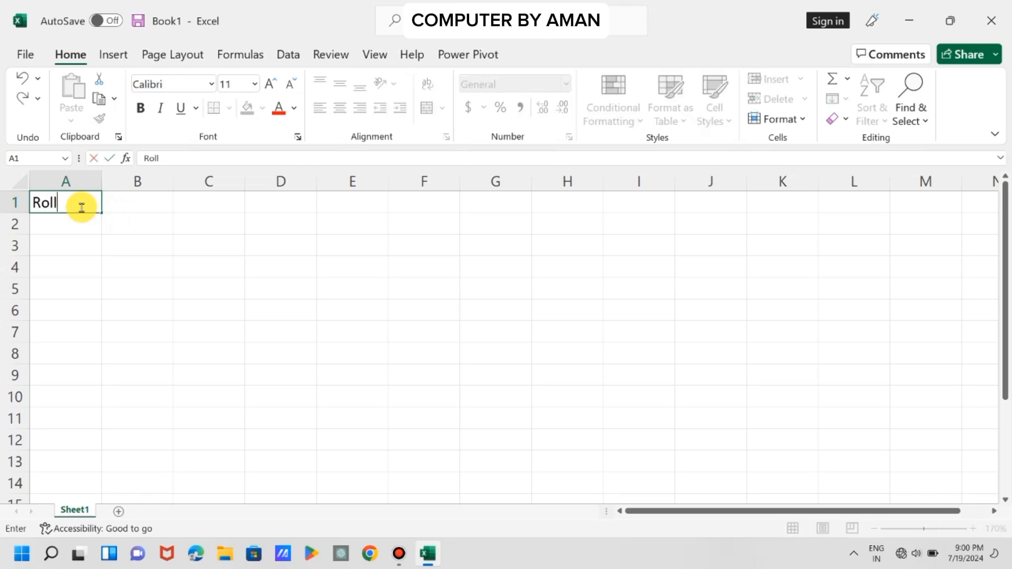
{"action": "type", "text": " No"}
Enter the header "Student N." in cell B1
{"action": "left_click", "coordinate": [141, 201]}
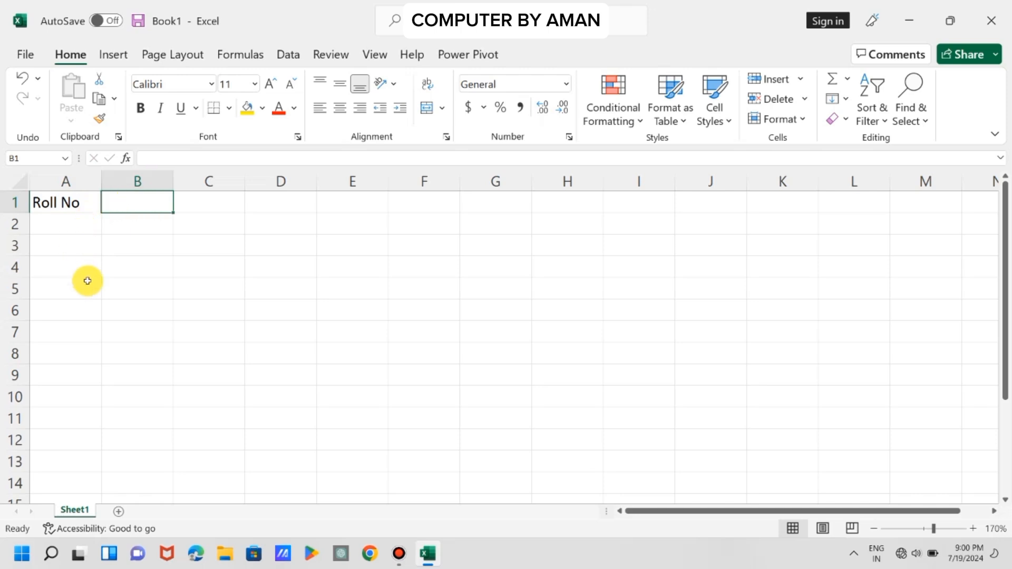
{"action": "type", "text": "S"}
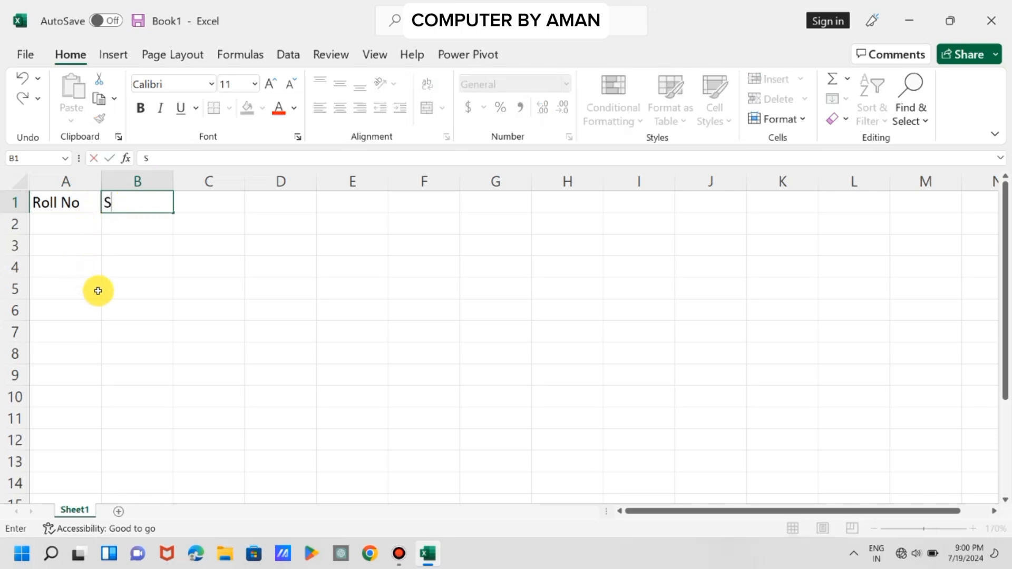
{"action": "type", "text": "tuden"}
{"action": "type", "text": "t N."}
{"action": "left_click", "coordinate": [209, 267]}
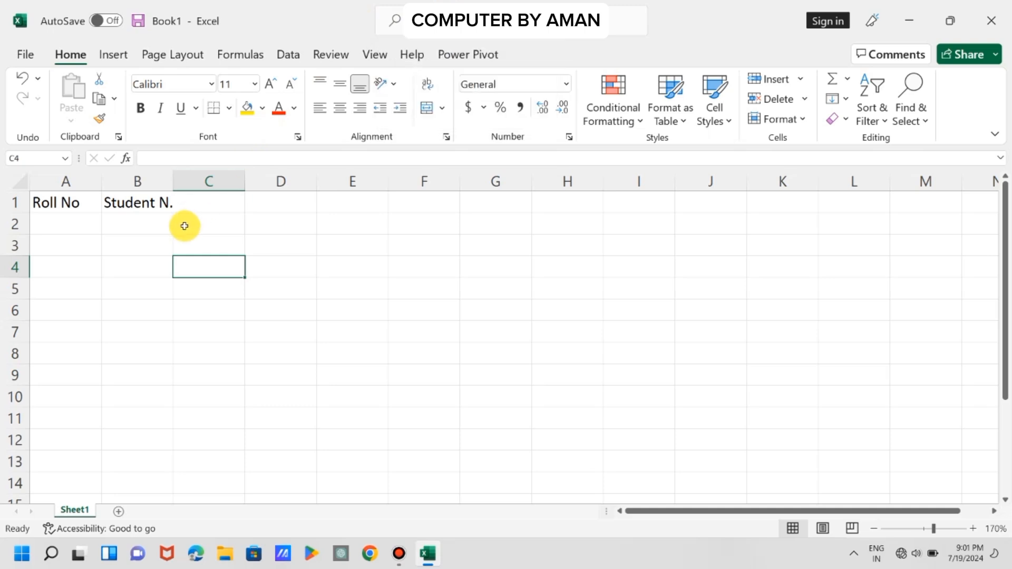
{"action": "left_click", "coordinate": [216, 199]}
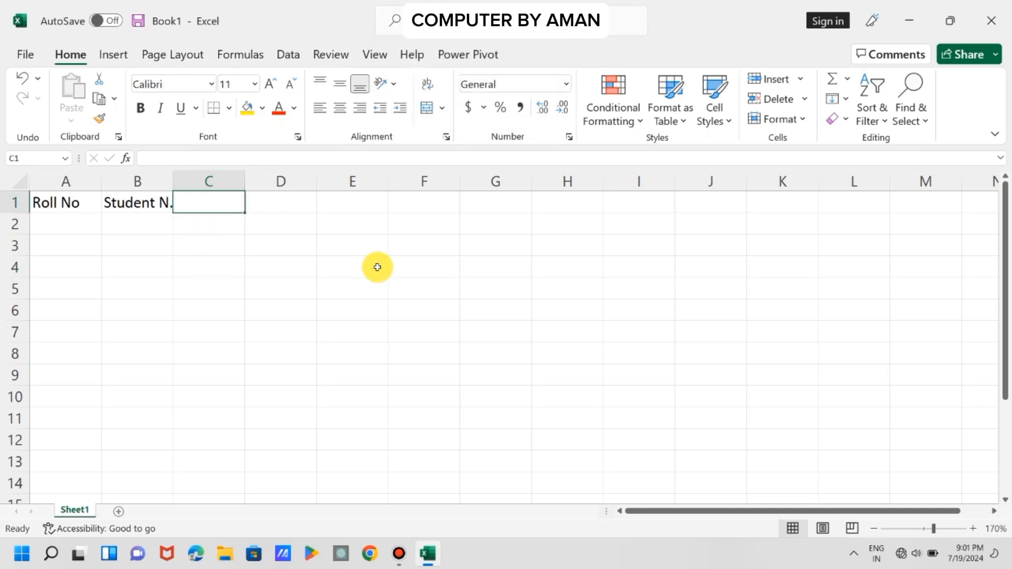
Fill E2:E11 with a number series starting 1, 2 and clear those cells again
{"action": "left_click", "coordinate": [363, 219]}
{"action": "type", "text": "1"}
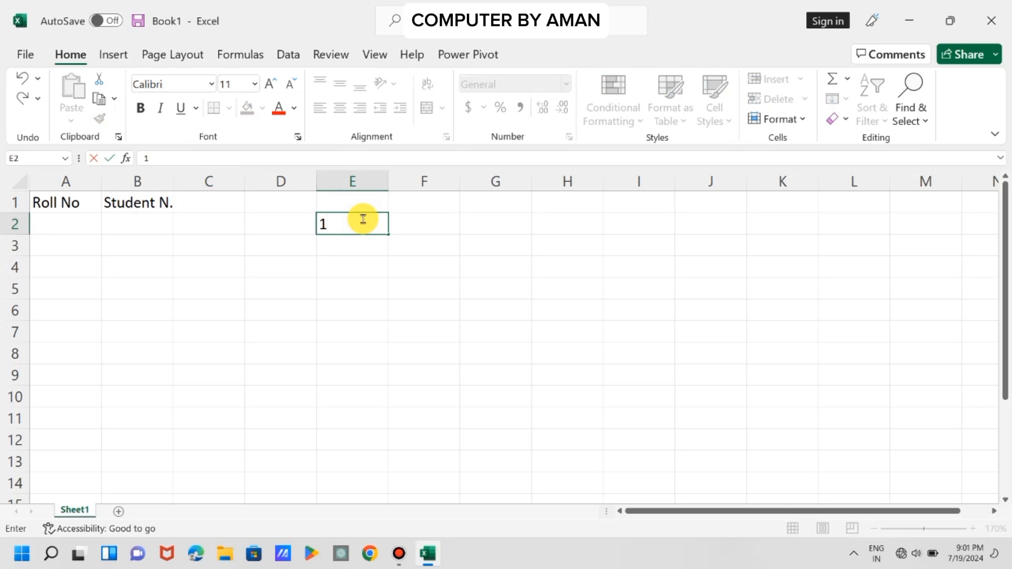
{"action": "key", "text": "Return"}
{"action": "type", "text": "2"}
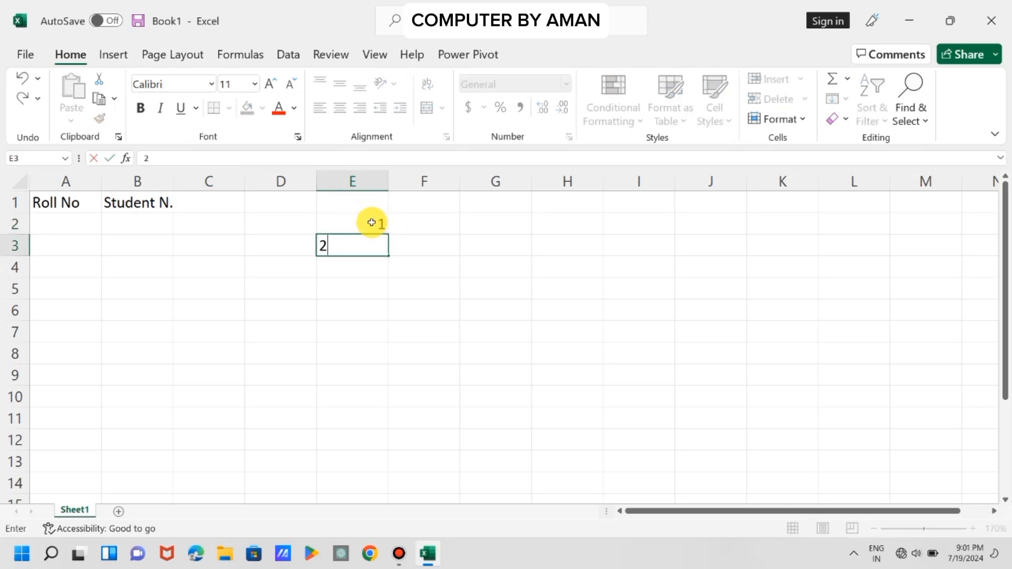
{"action": "left_click_drag", "start_coordinate": [369, 220], "coordinate": [391, 428]}
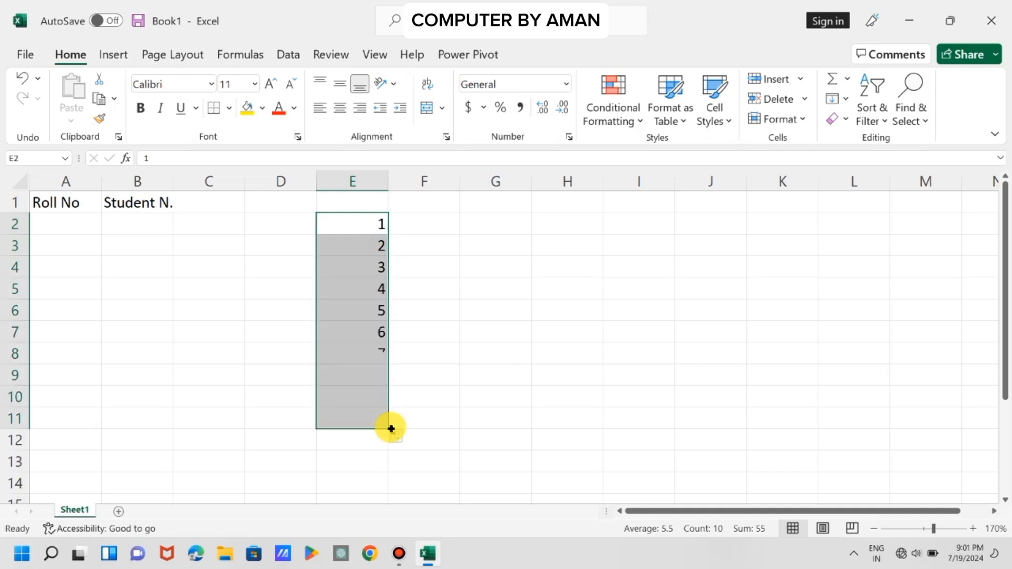
{"action": "key", "text": "Delete"}
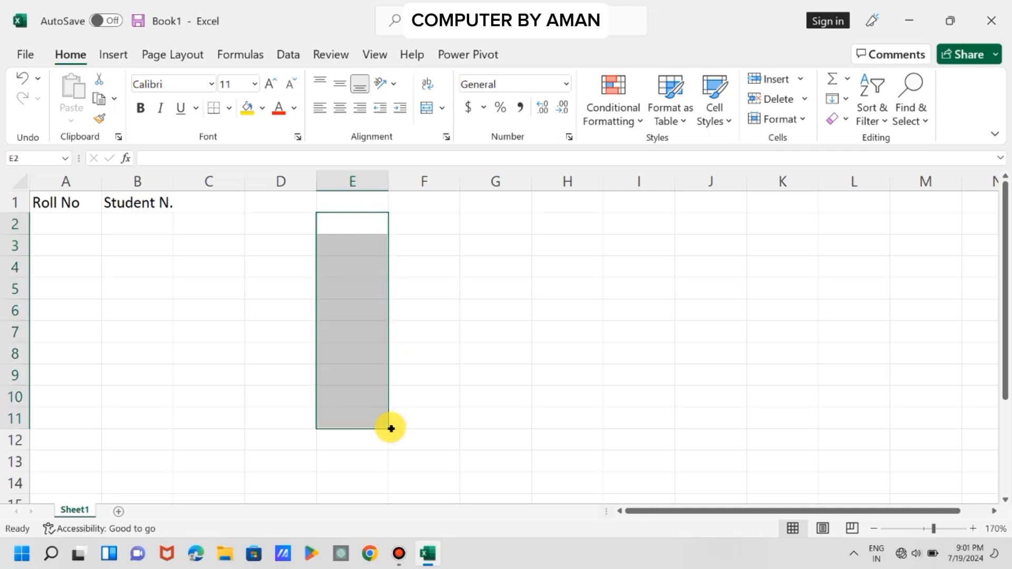
{"action": "left_click", "coordinate": [196, 258]}
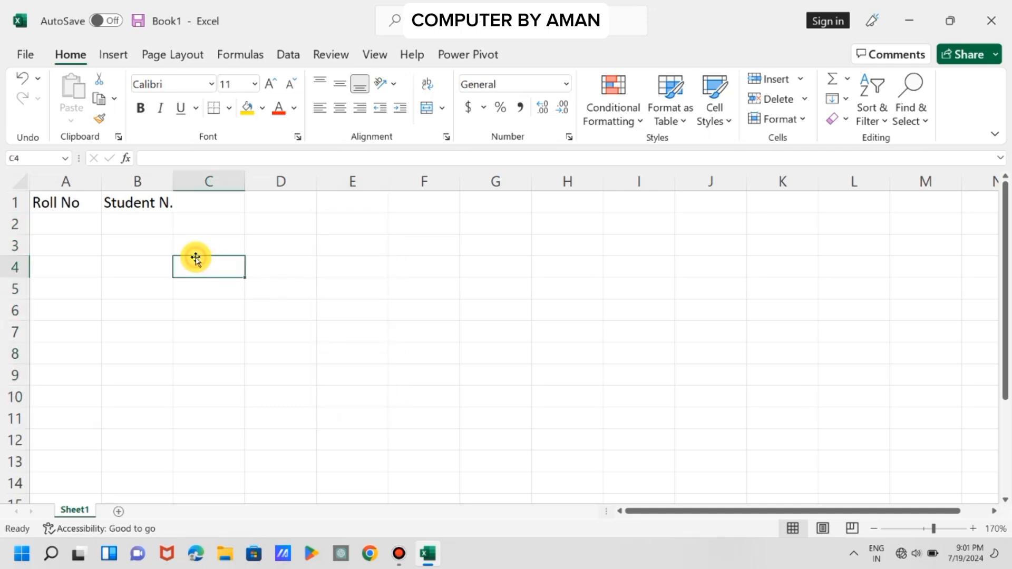
Enter the header "Monday" in cell C1
{"action": "left_click", "coordinate": [211, 201]}
{"action": "type", "text": "Sunda"}
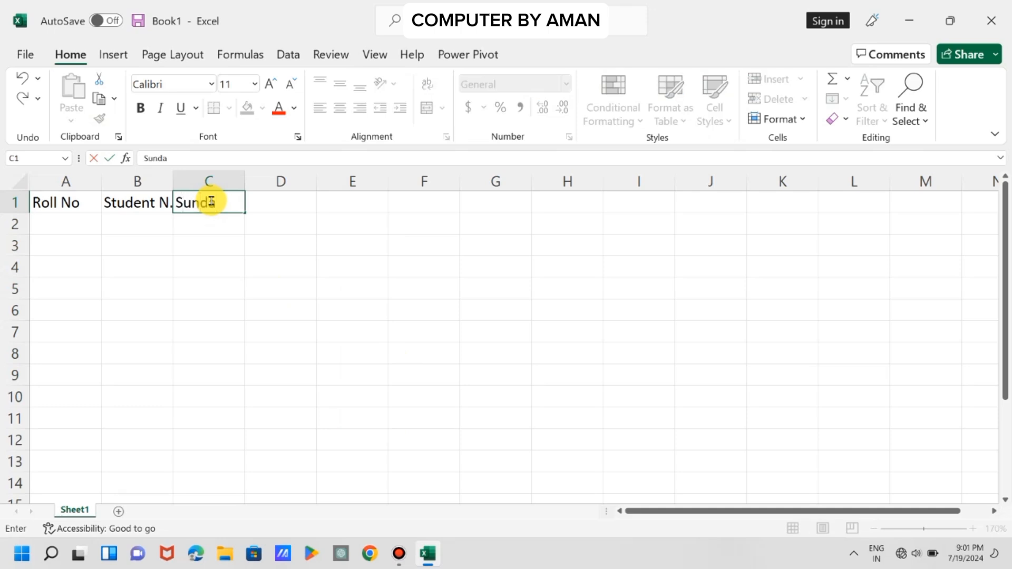
{"action": "key", "text": "BackSpace"}
{"action": "key", "text": "BackSpace"}
{"action": "key", "text": "BackSpace"}
{"action": "type", "text": "Mo"}
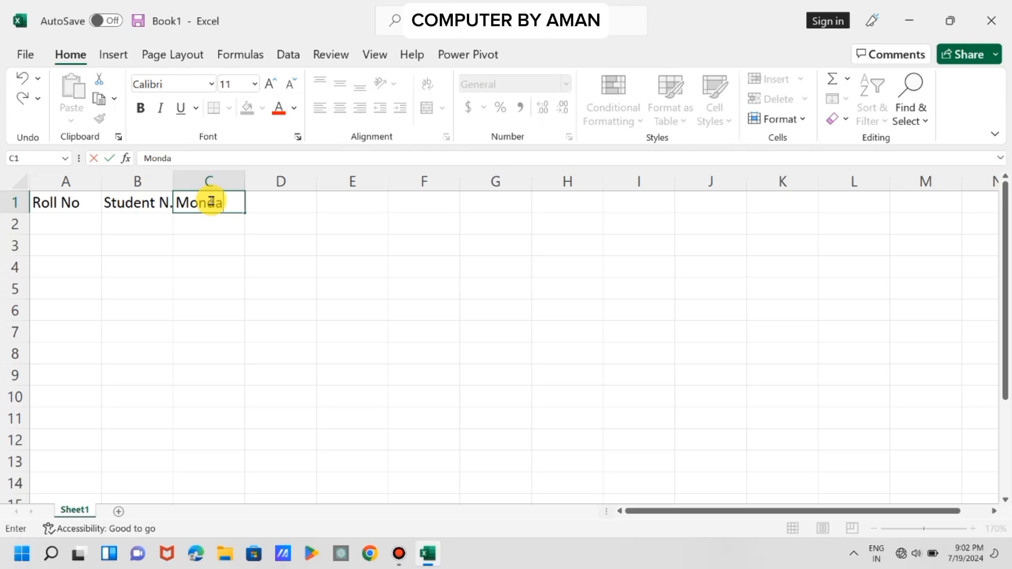
{"action": "left_click", "coordinate": [233, 238]}
{"action": "left_click", "coordinate": [235, 197]}
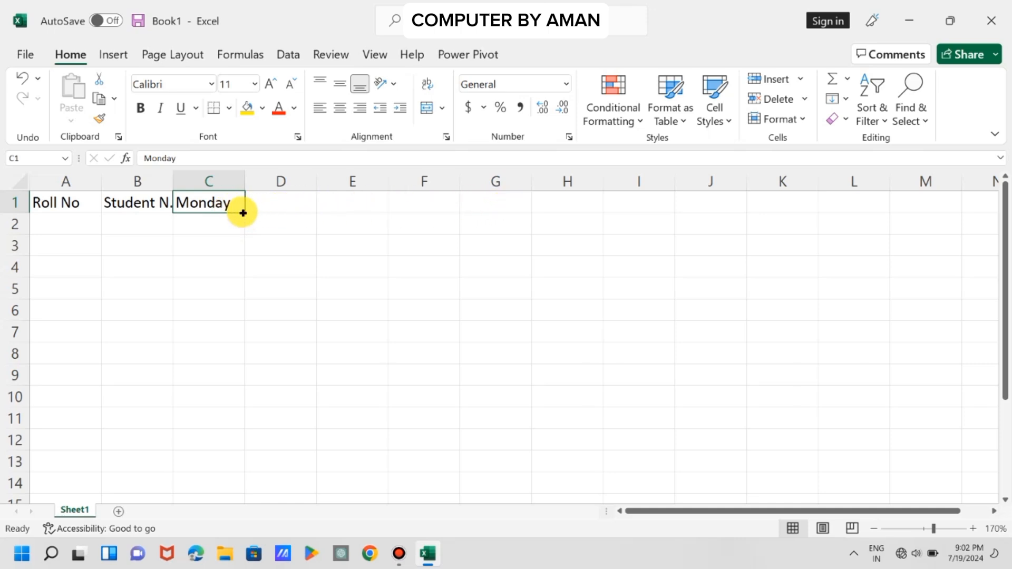
Extend the weekday headers from Monday in C1 through Saturday in H1, and autofit the Wednesday column's width
{"action": "left_click_drag", "start_coordinate": [243, 213], "coordinate": [614, 201]}
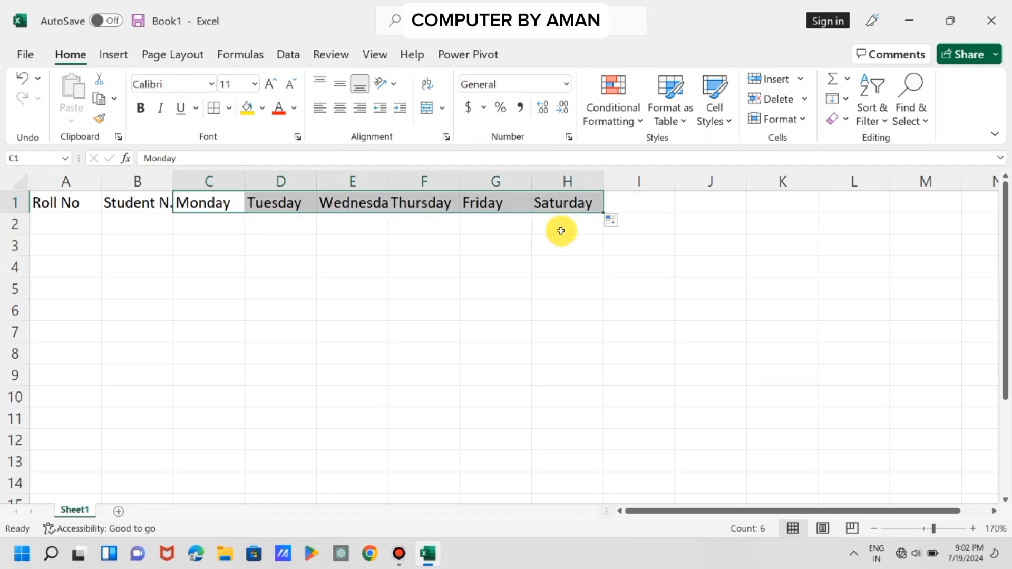
{"action": "left_click", "coordinate": [546, 243]}
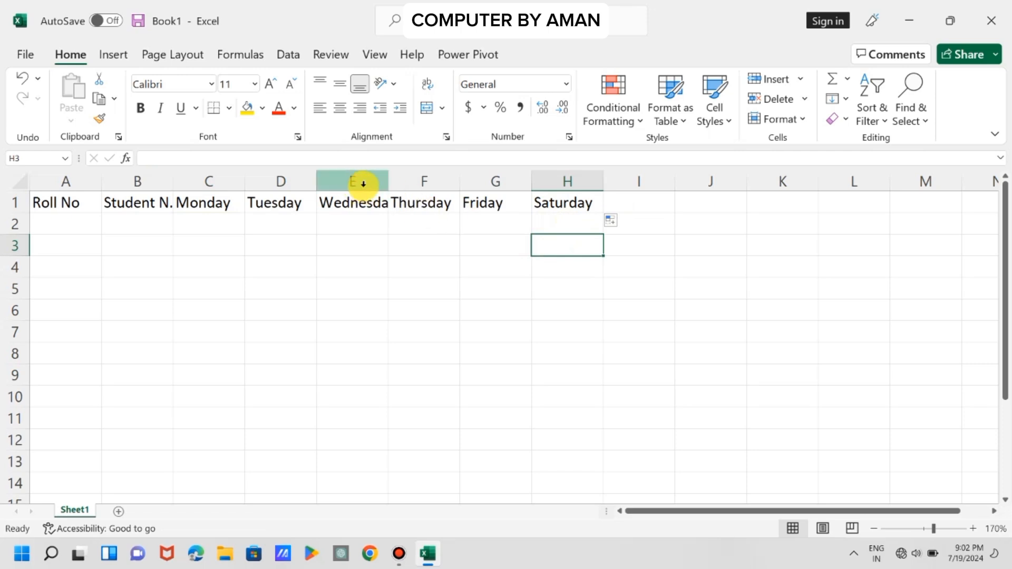
{"action": "double_click", "coordinate": [389, 182]}
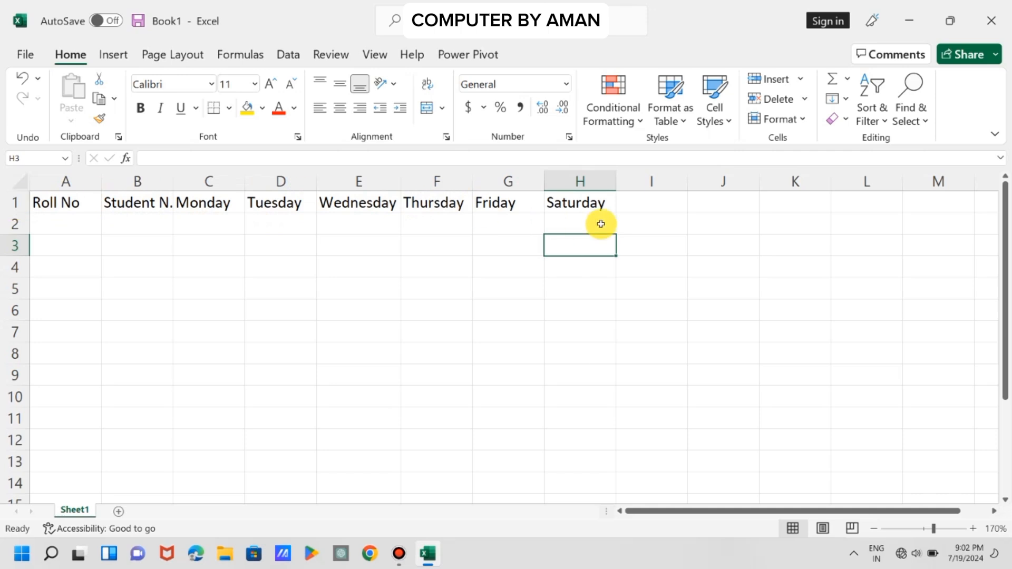
Enter the headers "Total P." in I1 and "Total A." in J1
{"action": "left_click", "coordinate": [642, 203]}
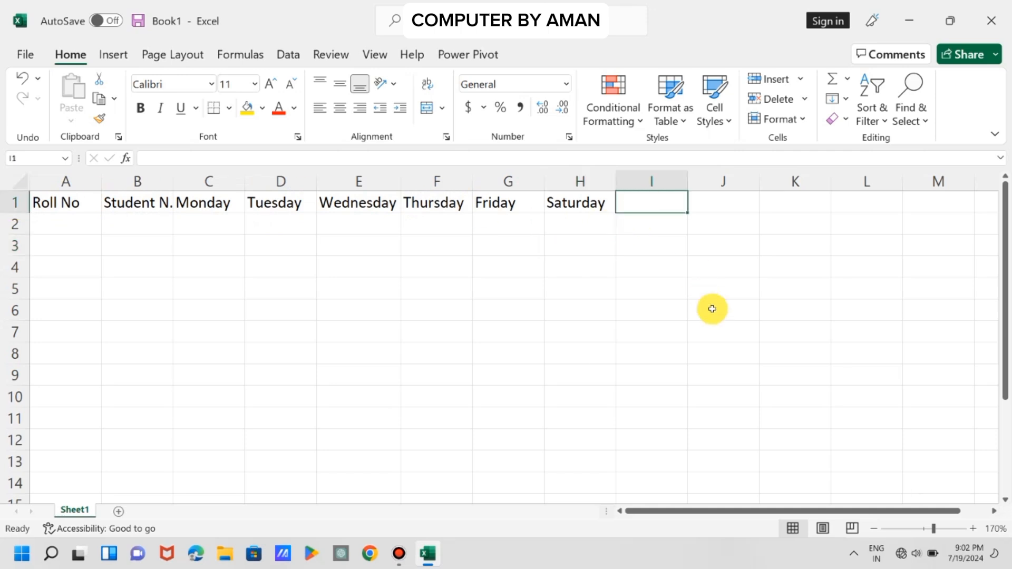
{"action": "type", "text": "Total P."}
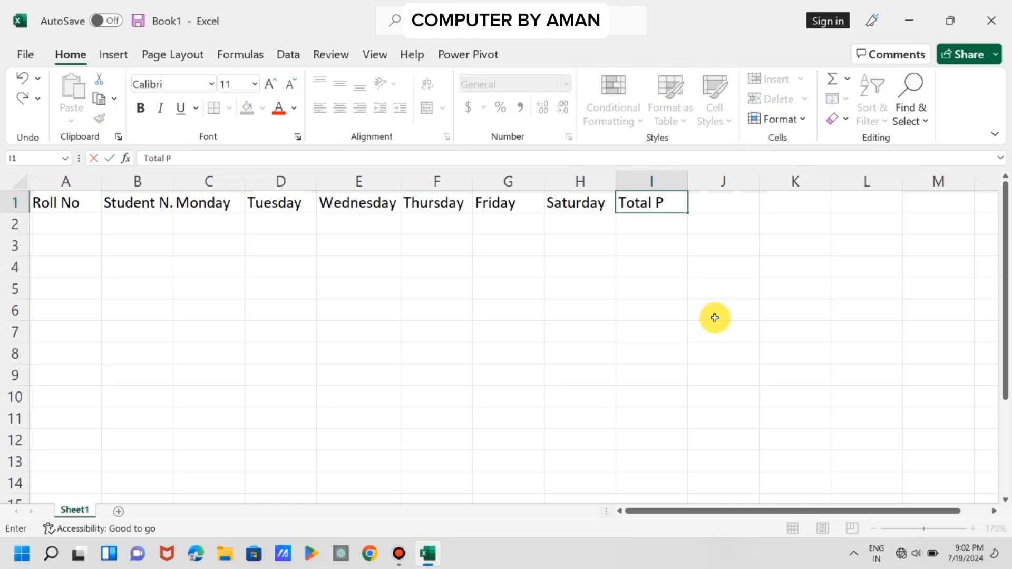
{"action": "left_click", "coordinate": [718, 200]}
{"action": "type", "text": "Tota"}
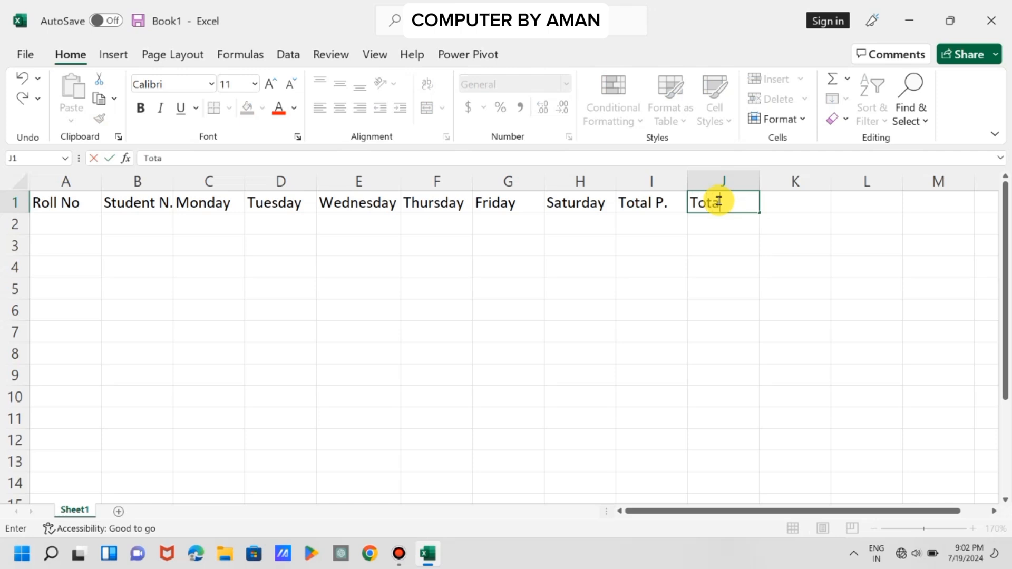
{"action": "type", "text": "l A."}
{"action": "left_click", "coordinate": [665, 209]}
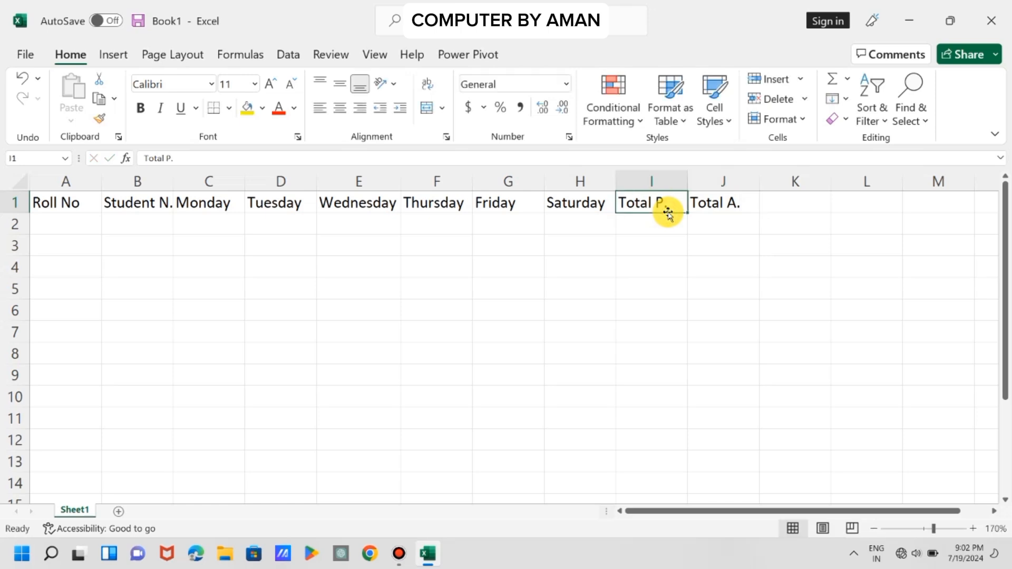
{"action": "left_click", "coordinate": [707, 215]}
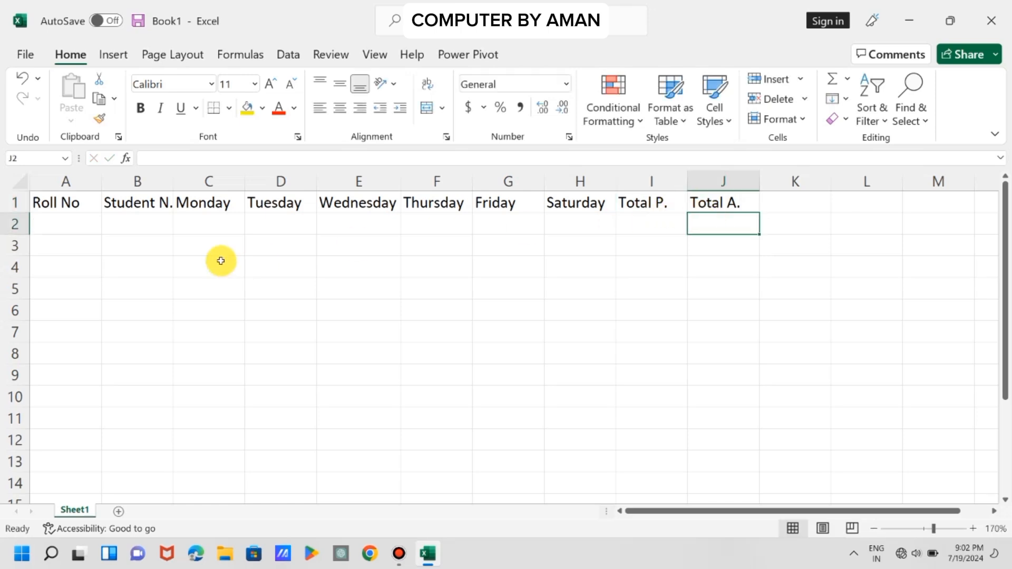
Make the whole header row 1 bold and center it horizontally
{"action": "left_click", "coordinate": [19, 201]}
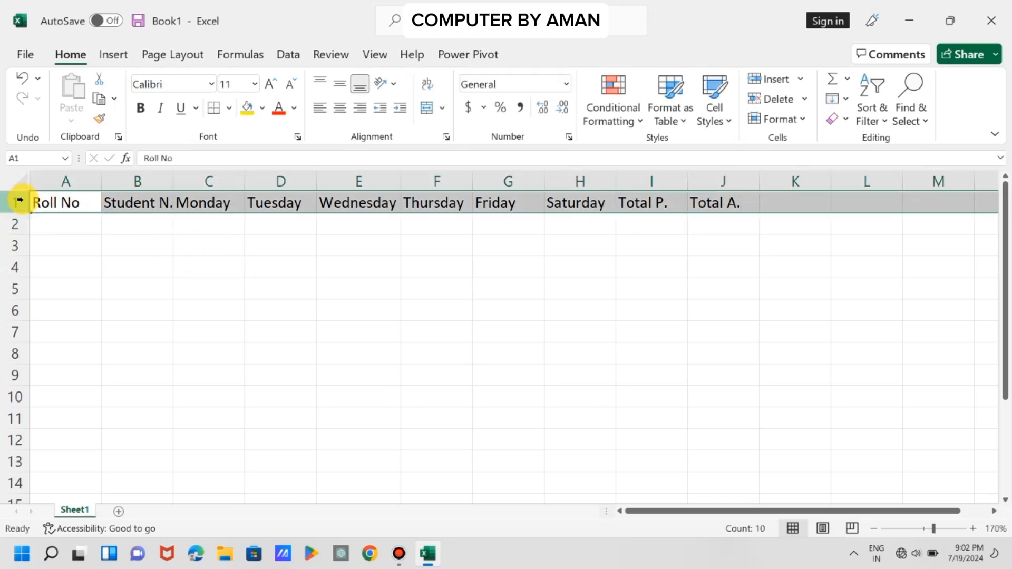
{"action": "left_click", "coordinate": [141, 109]}
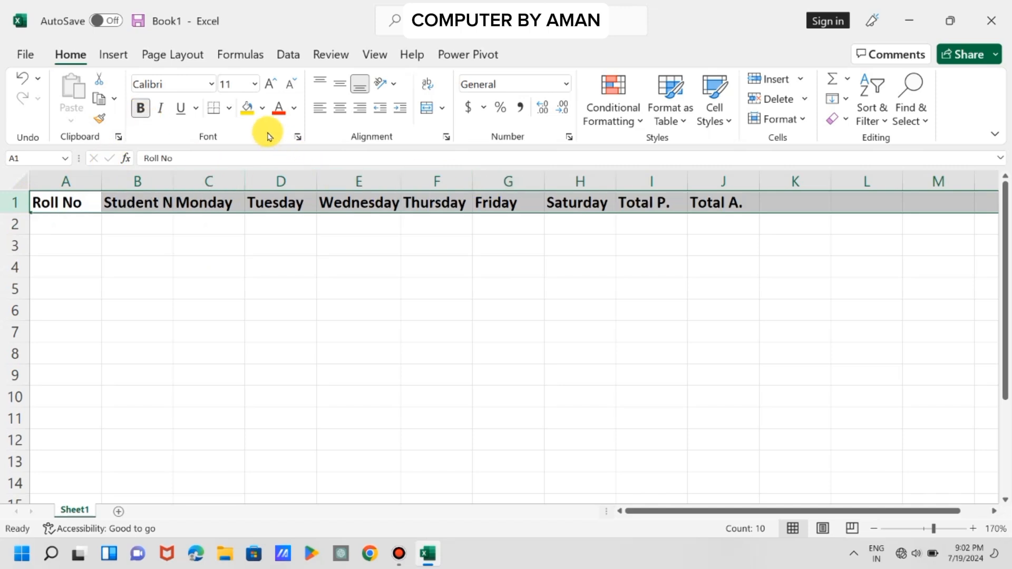
{"action": "left_click", "coordinate": [340, 108]}
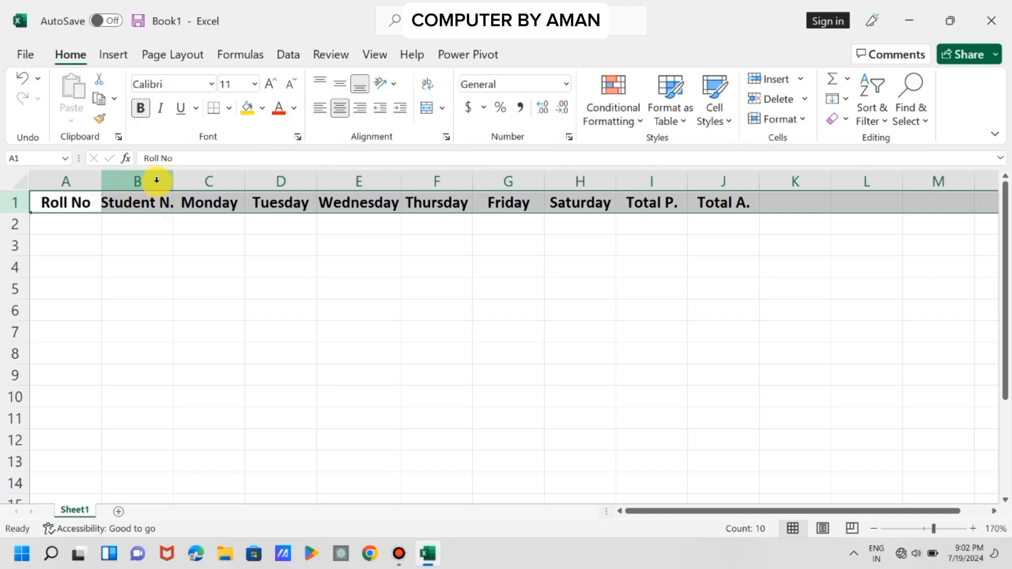
Autofit the widths of the Student N. and Wednesday columns to their bold headers
{"action": "double_click", "coordinate": [173, 180]}
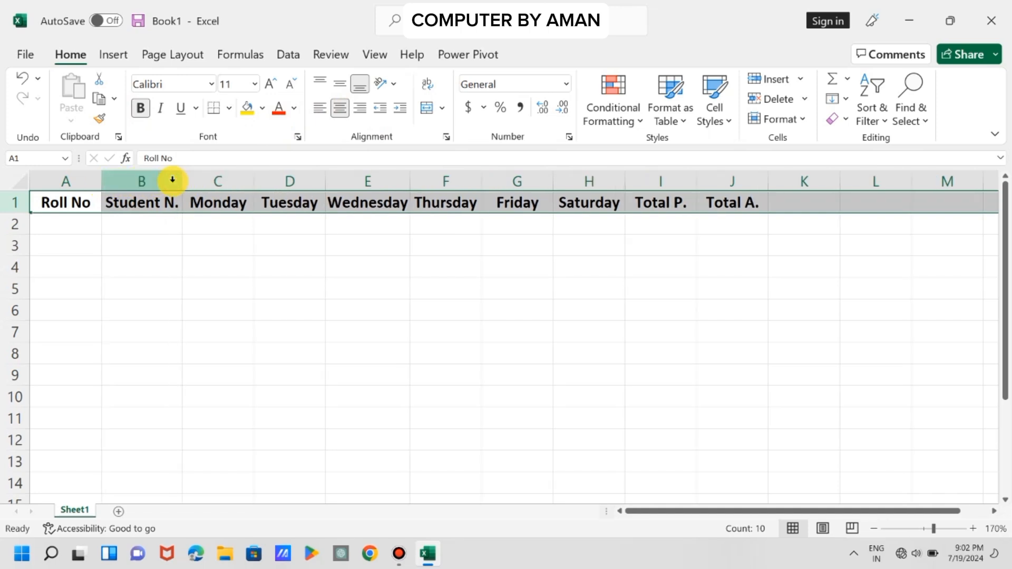
{"action": "left_click_drag", "start_coordinate": [409, 184], "coordinate": [409, 184]}
{"action": "double_click", "coordinate": [409, 184]}
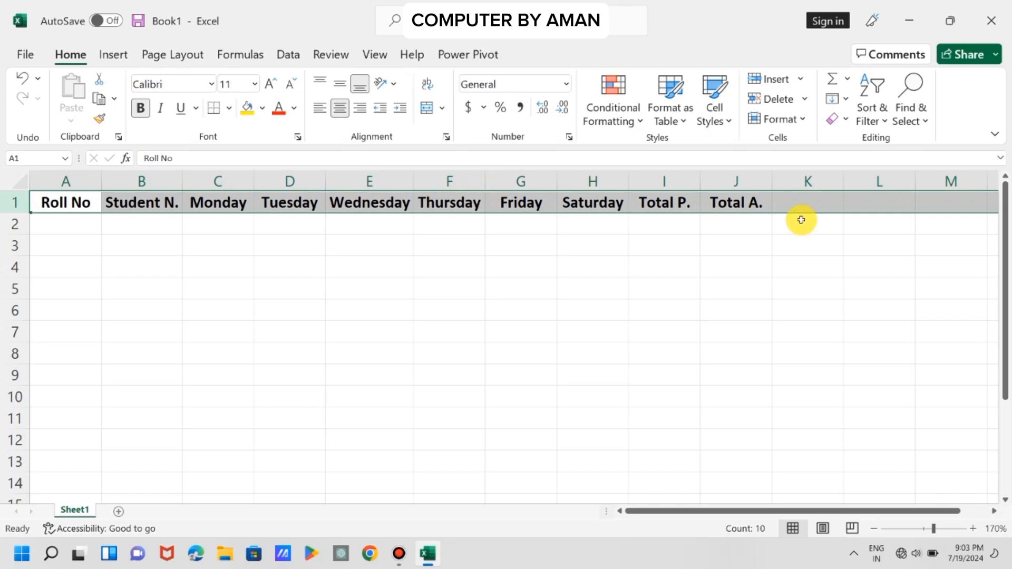
{"action": "left_click", "coordinate": [256, 381]}
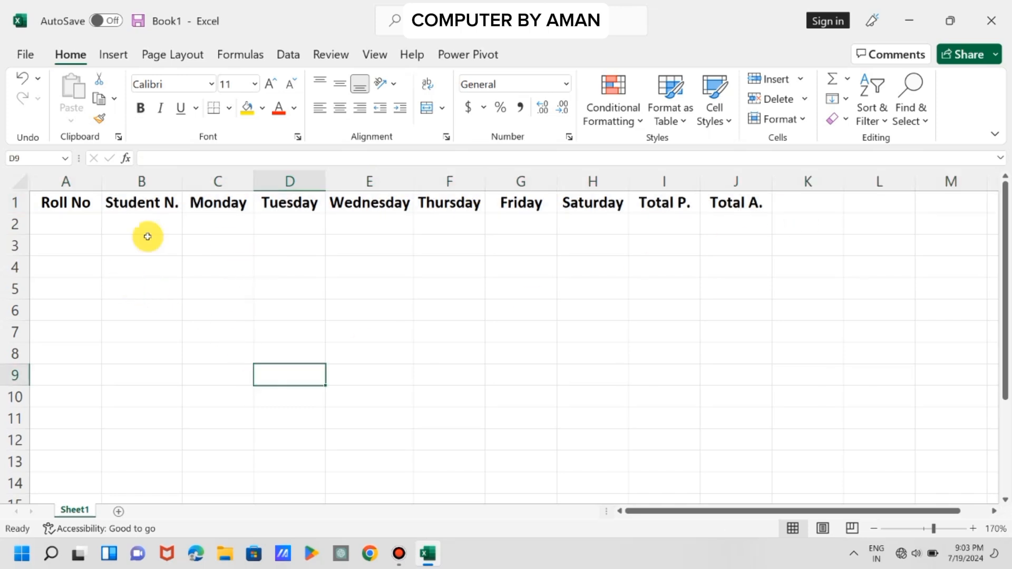
Fill the whole header row 1 with a light gray theme color
{"action": "left_click", "coordinate": [13, 200]}
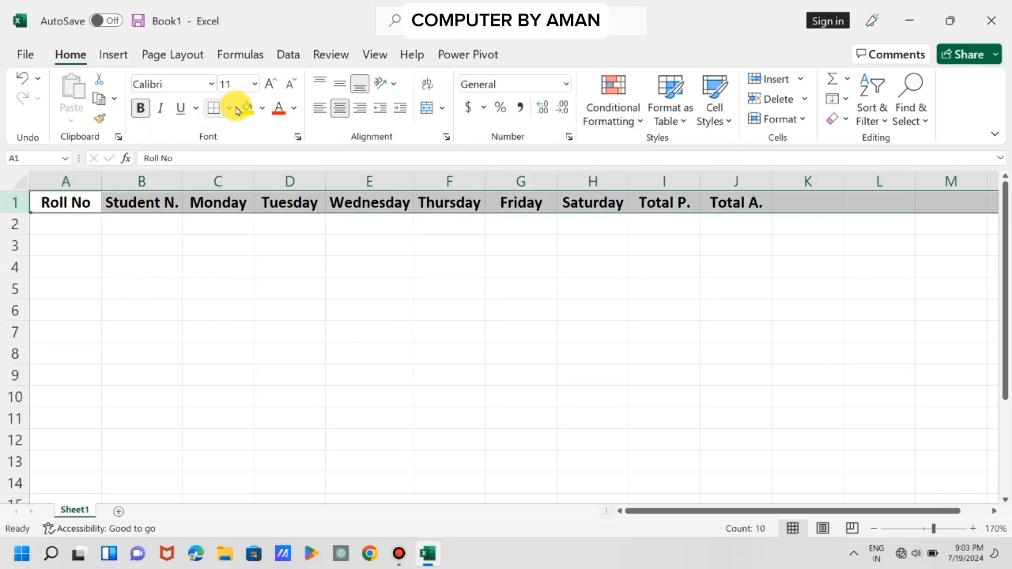
{"action": "left_click", "coordinate": [262, 108]}
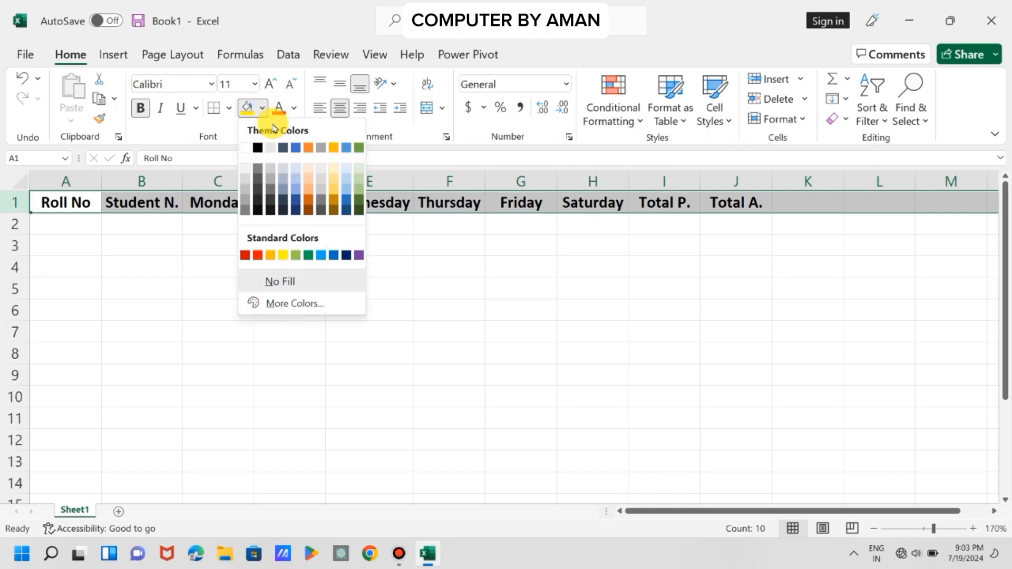
{"action": "left_click", "coordinate": [273, 173]}
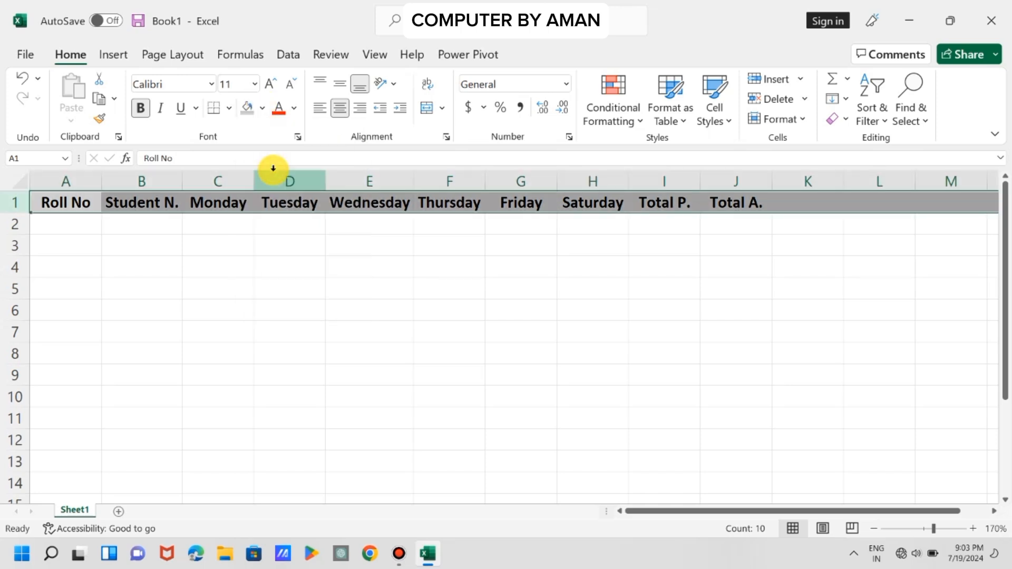
Enter roll numbers 101 and 102 in A2 and A3, and extend the series through 105 in A6
{"action": "left_click", "coordinate": [74, 226]}
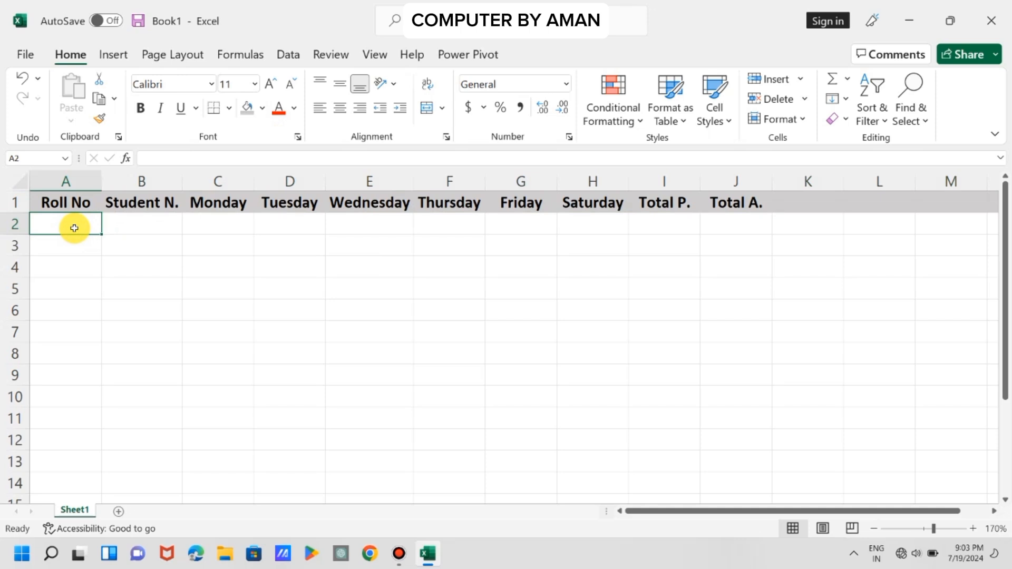
{"action": "type", "text": "101"}
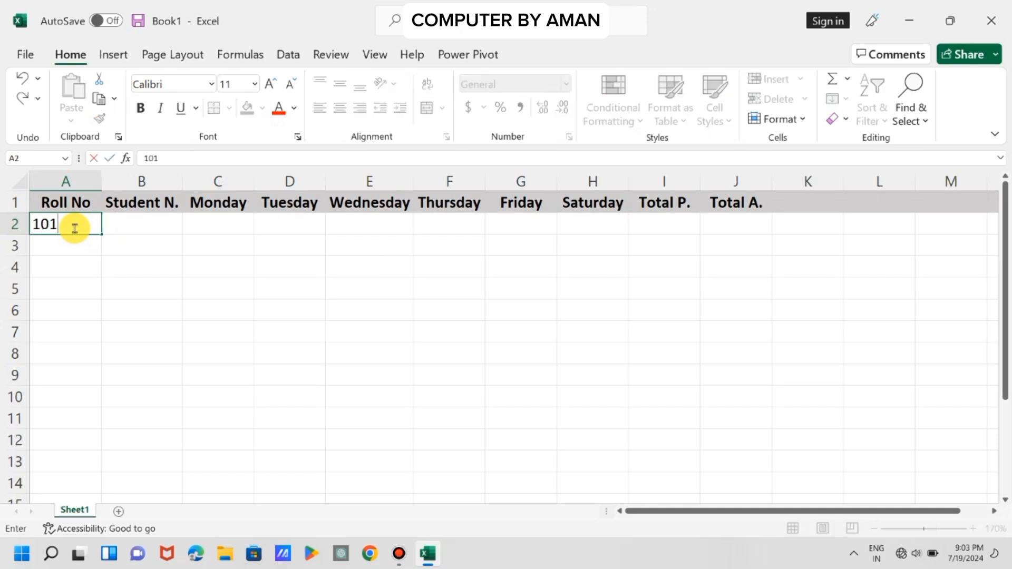
{"action": "key", "text": "Return"}
{"action": "type", "text": "102"}
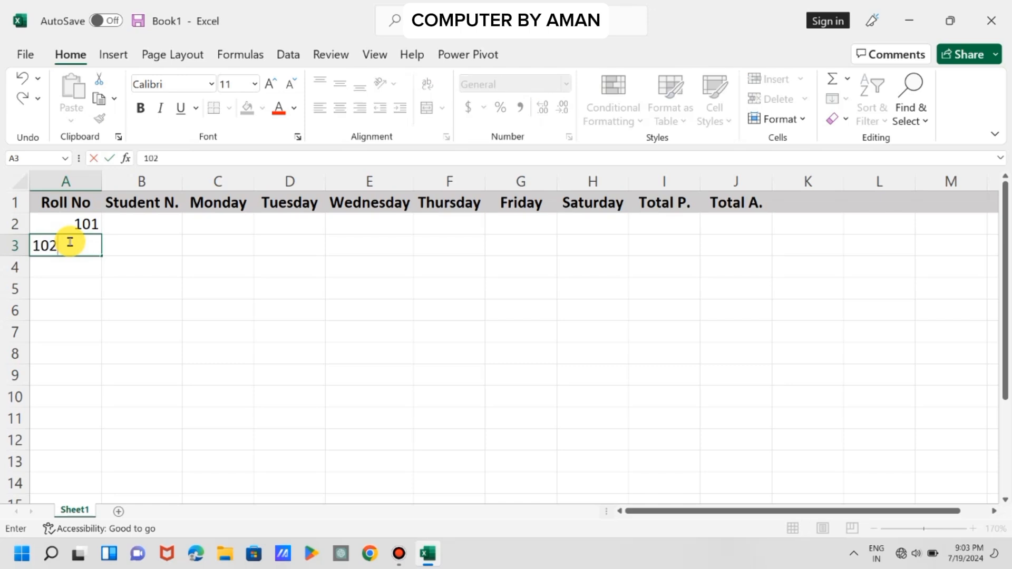
{"action": "left_click", "coordinate": [68, 221]}
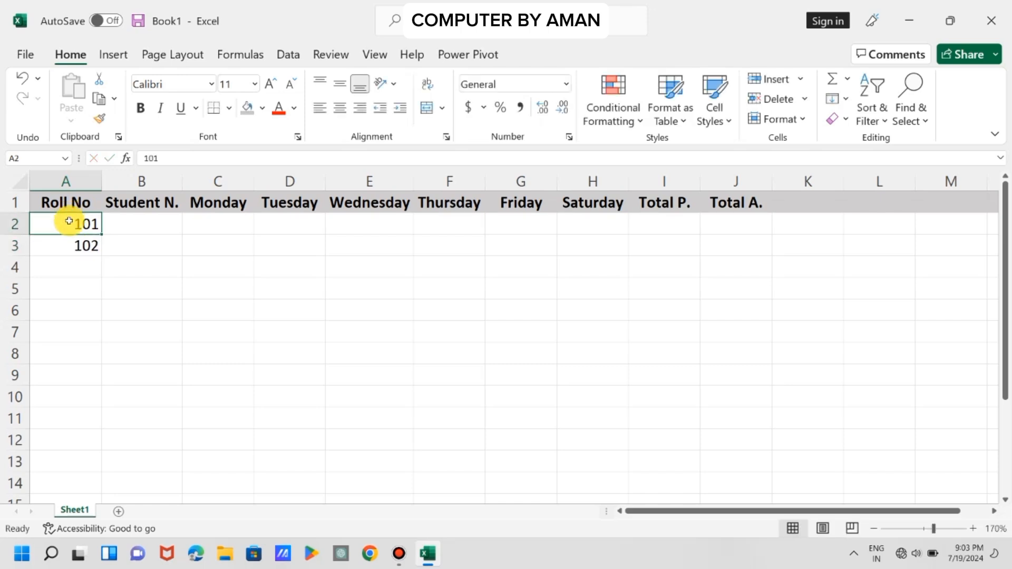
{"action": "left_click_drag", "start_coordinate": [68, 228], "coordinate": [100, 324]}
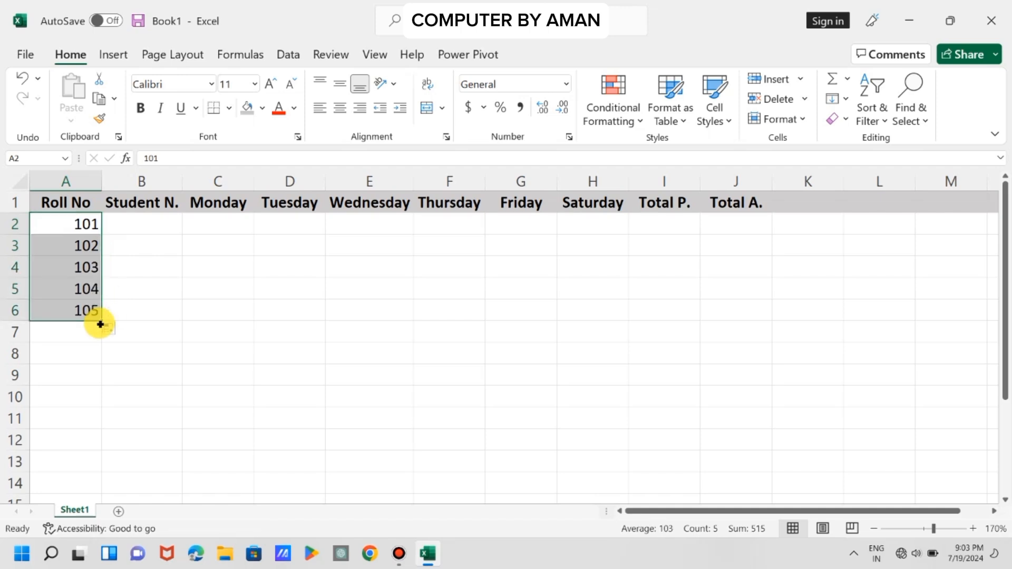
Enter the five students' first names in the Student N. column, cells B2 through B6
{"action": "left_click", "coordinate": [139, 228]}
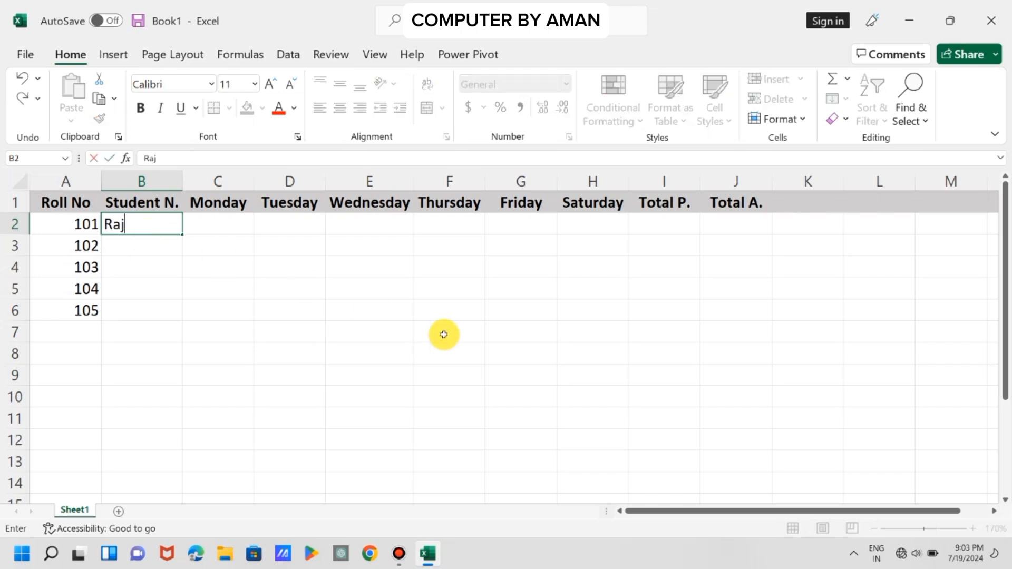
{"action": "key", "text": "Return"}
{"action": "type", "text": "S"}
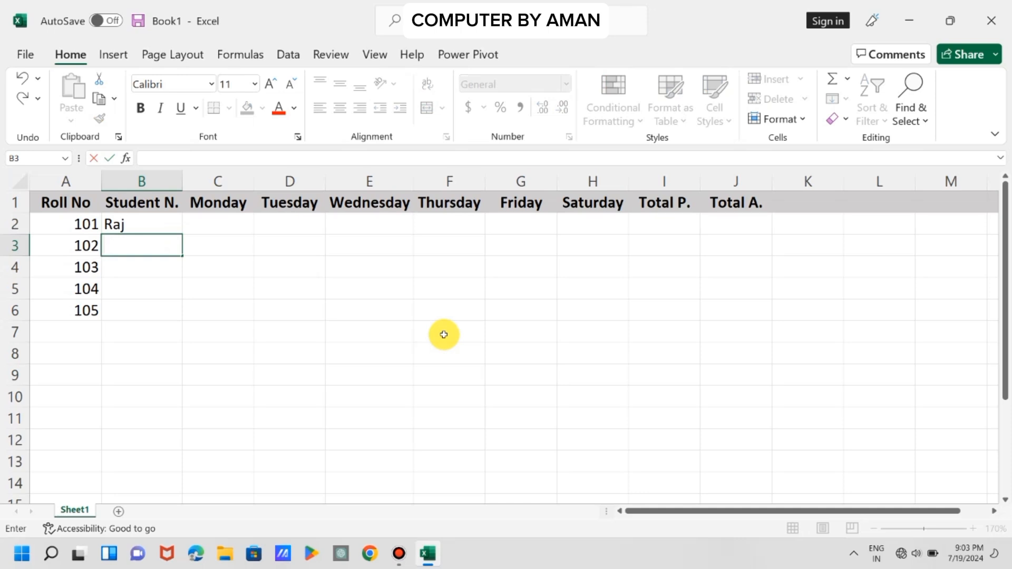
{"action": "type", "text": "Raju"}
{"action": "key", "text": "Return"}
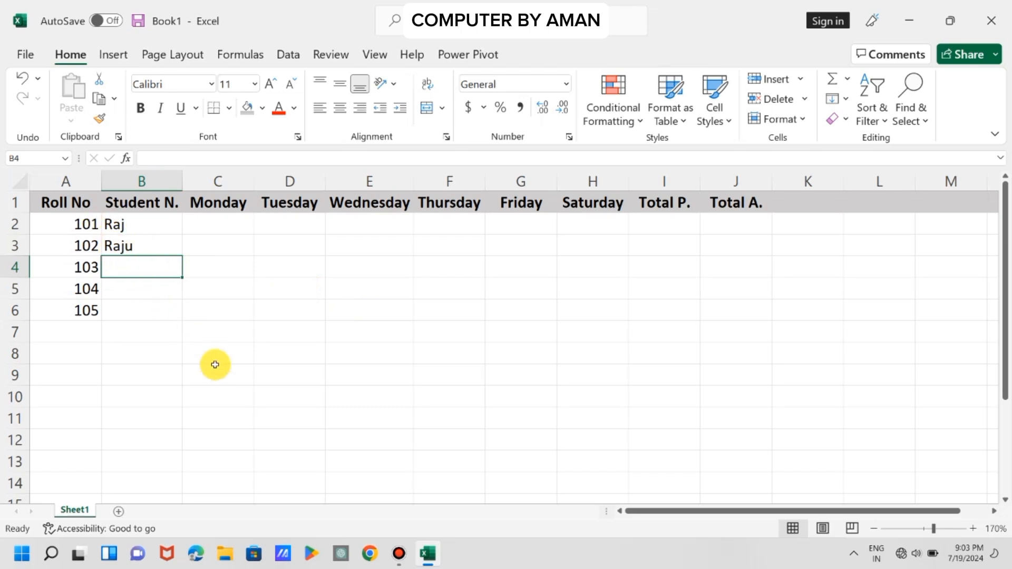
{"action": "type", "text": "Raj"}
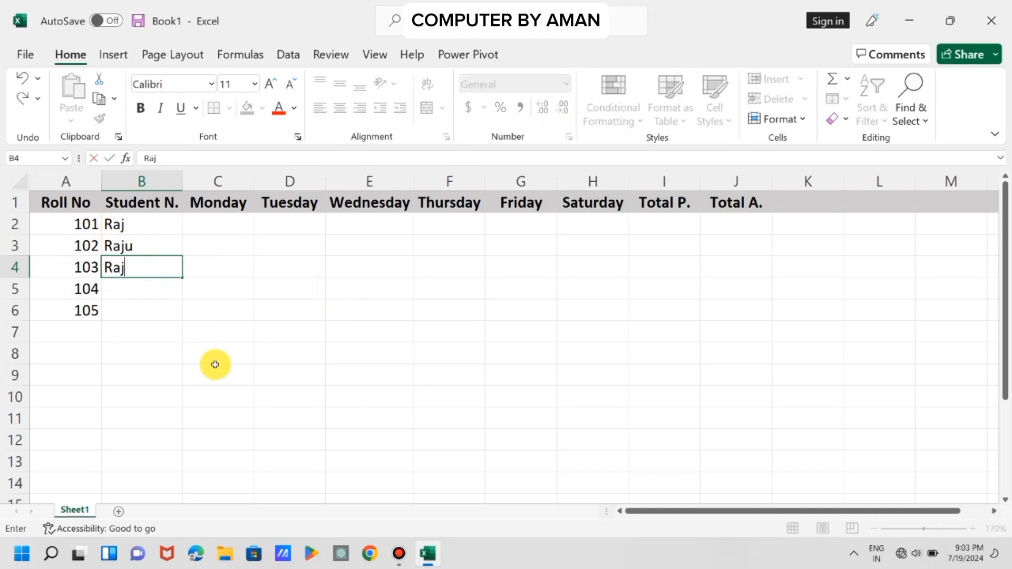
{"action": "type", "text": "esh"}
{"action": "key", "text": "Return"}
{"action": "type", "text": "Ravi"}
{"action": "key", "text": "Return"}
{"action": "type", "text": "Rak"}
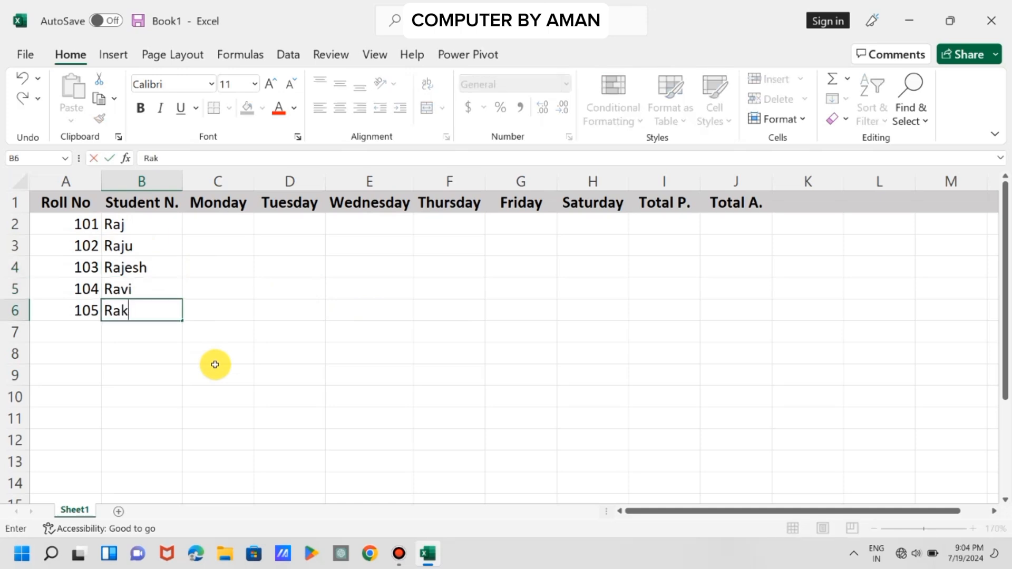
{"action": "type", "text": "esh"}
{"action": "left_click", "coordinate": [235, 227]}
{"action": "left_click", "coordinate": [224, 226]}
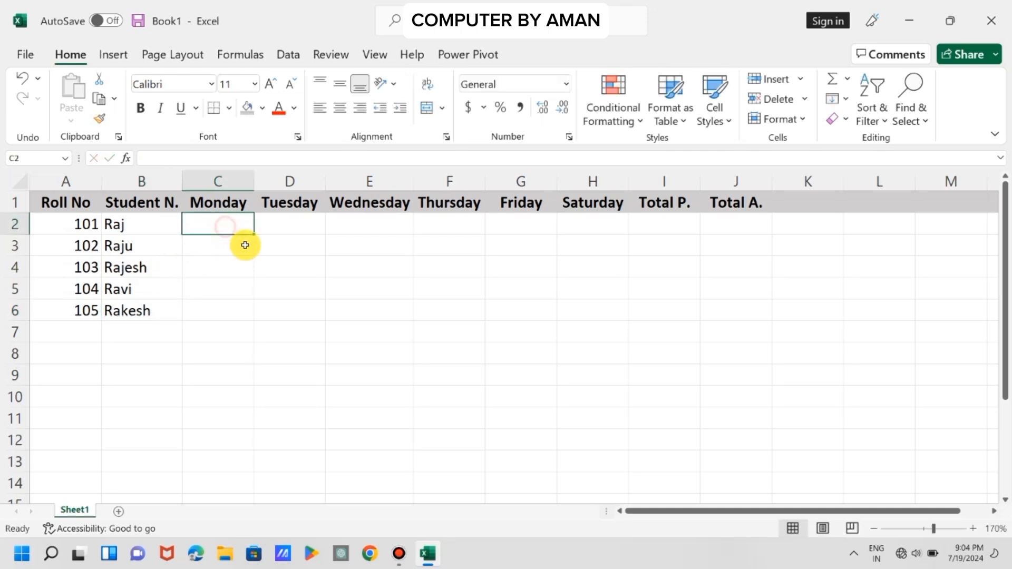
{"action": "left_click_drag", "start_coordinate": [245, 245], "coordinate": [585, 293]}
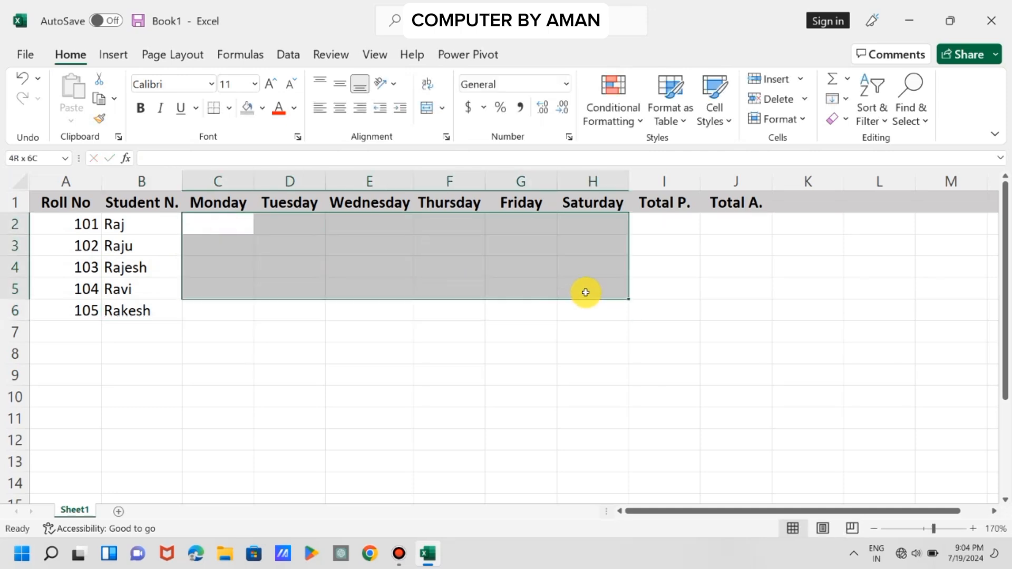
Record attendance for roll number 101 in C2 through H2 as P, P, A, P, A, P
{"action": "left_click", "coordinate": [232, 224]}
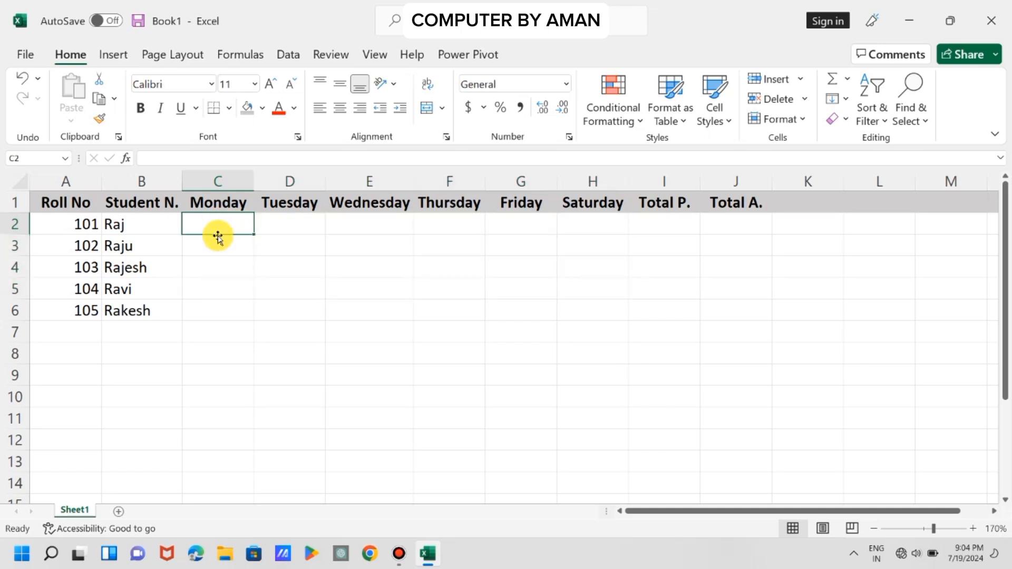
{"action": "type", "text": "P"}
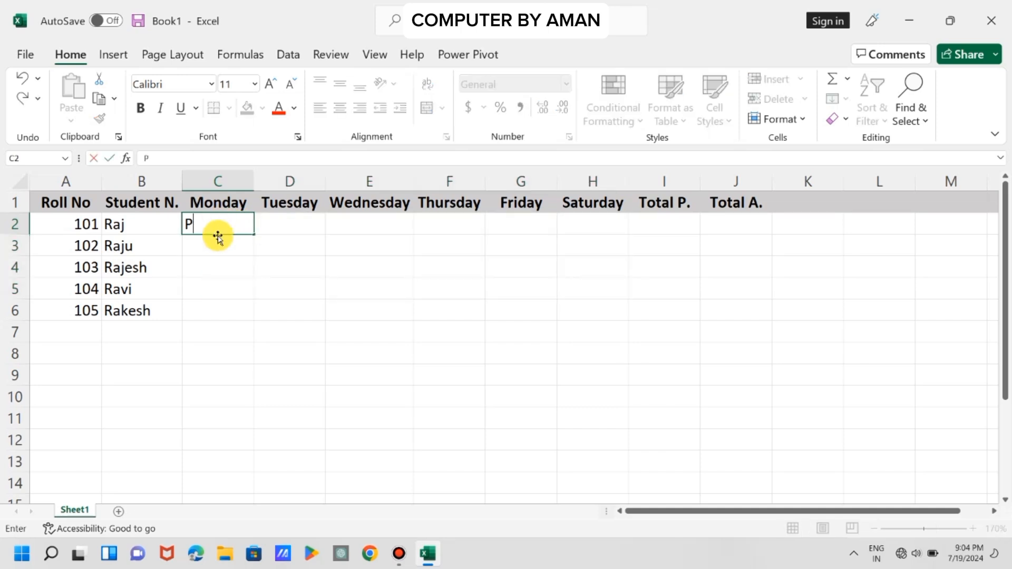
{"action": "left_click", "coordinate": [285, 221]}
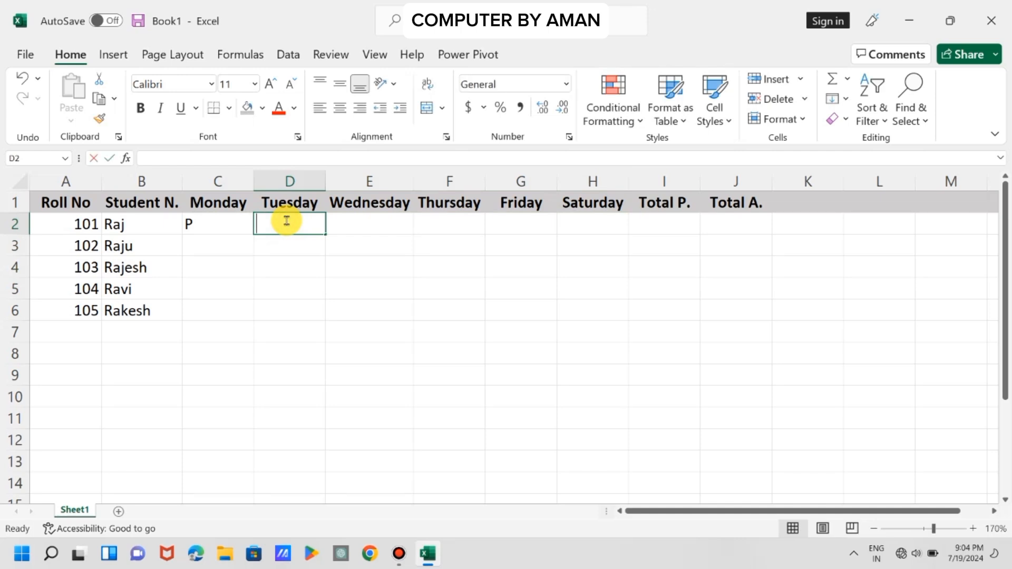
{"action": "type", "text": "P"}
{"action": "key", "text": "Tab"}
{"action": "type", "text": "A"}
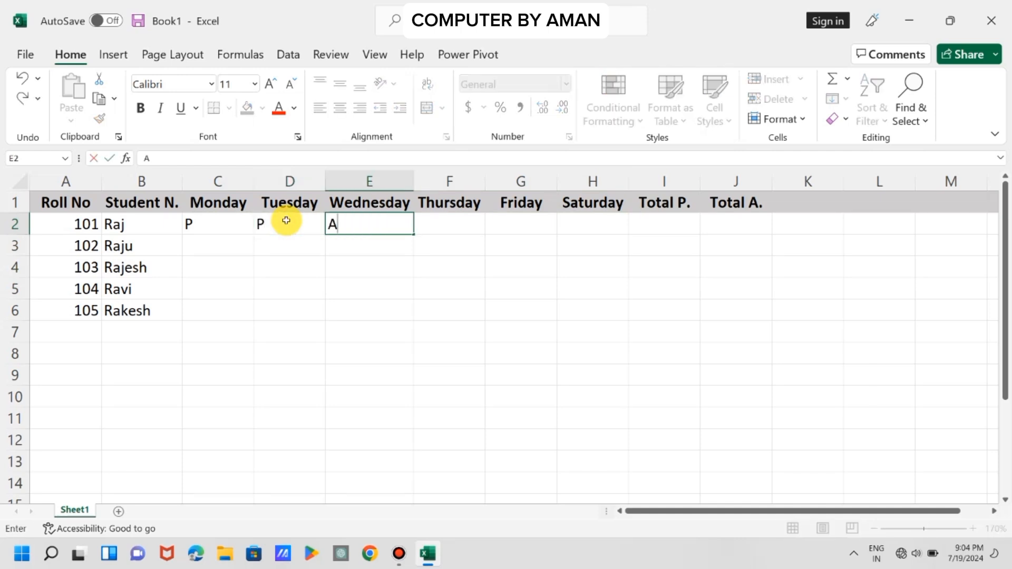
{"action": "key", "text": "Tab"}
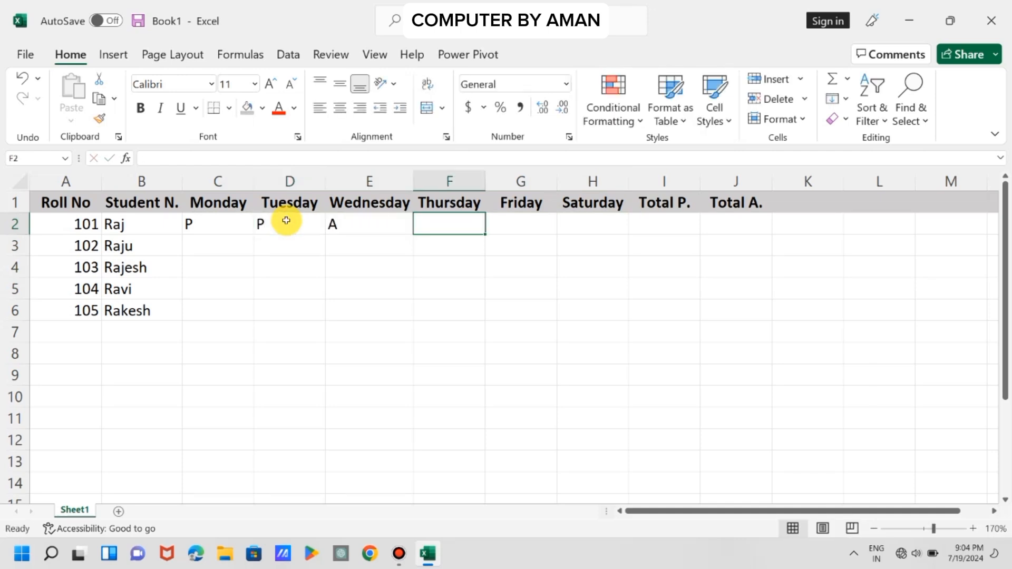
{"action": "type", "text": "O"}
{"action": "key", "text": "BackSpace"}
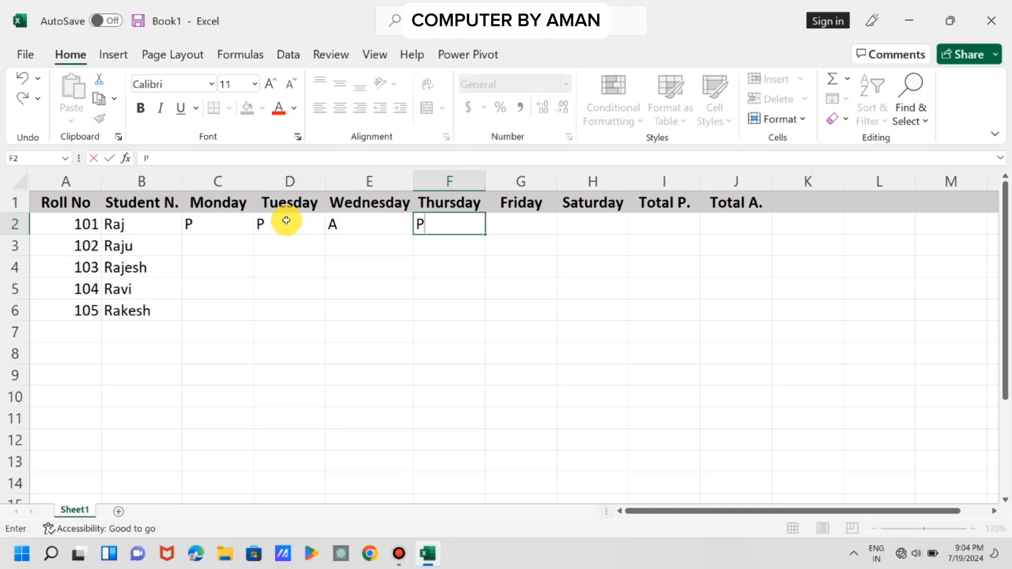
{"action": "type", "text": "P"}
{"action": "key", "text": "Tab"}
{"action": "type", "text": "A"}
{"action": "key", "text": "Tab"}
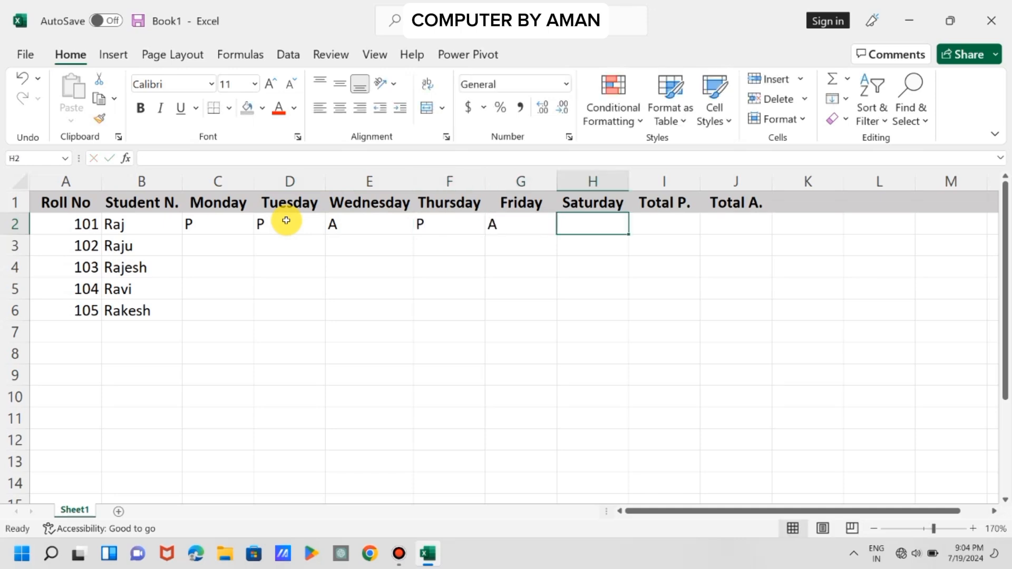
{"action": "type", "text": "O"}
{"action": "key", "text": "BackSpace"}
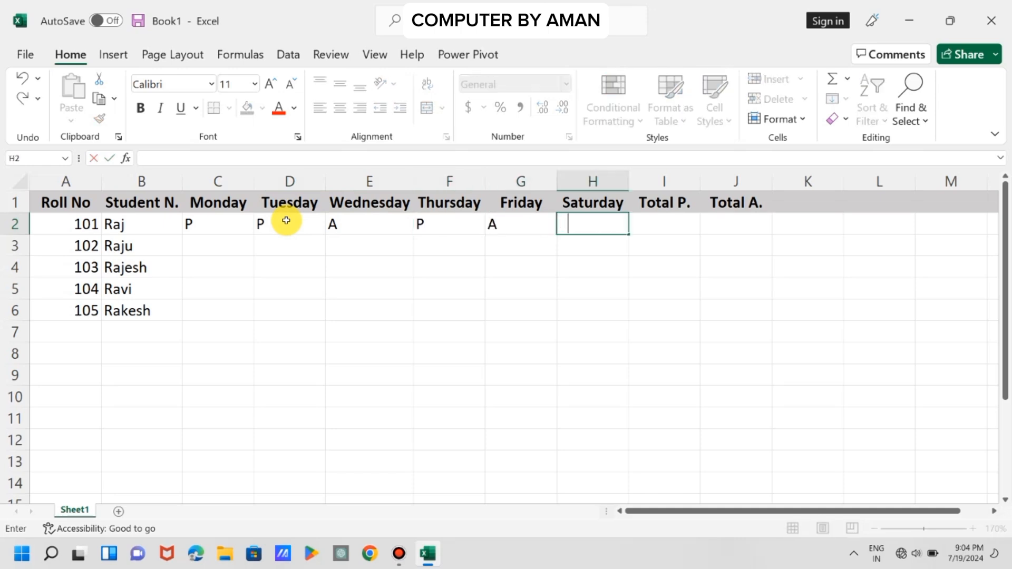
Record attendance for roll number 102 in C3 through H3 as A, P, A, P, A, P
{"action": "left_click", "coordinate": [202, 252]}
{"action": "type", "text": "A"}
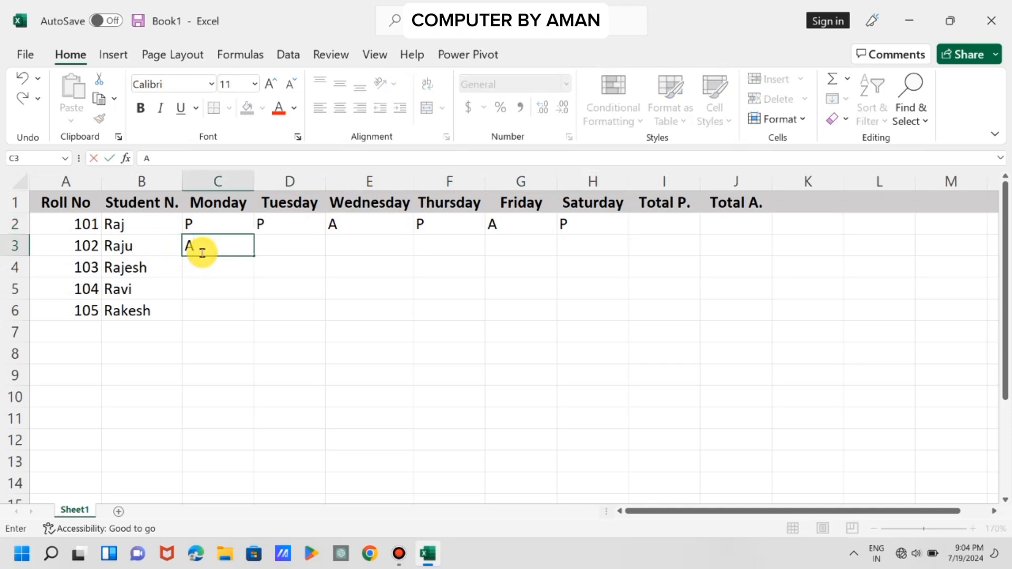
{"action": "key", "text": "Tab"}
{"action": "type", "text": "P"}
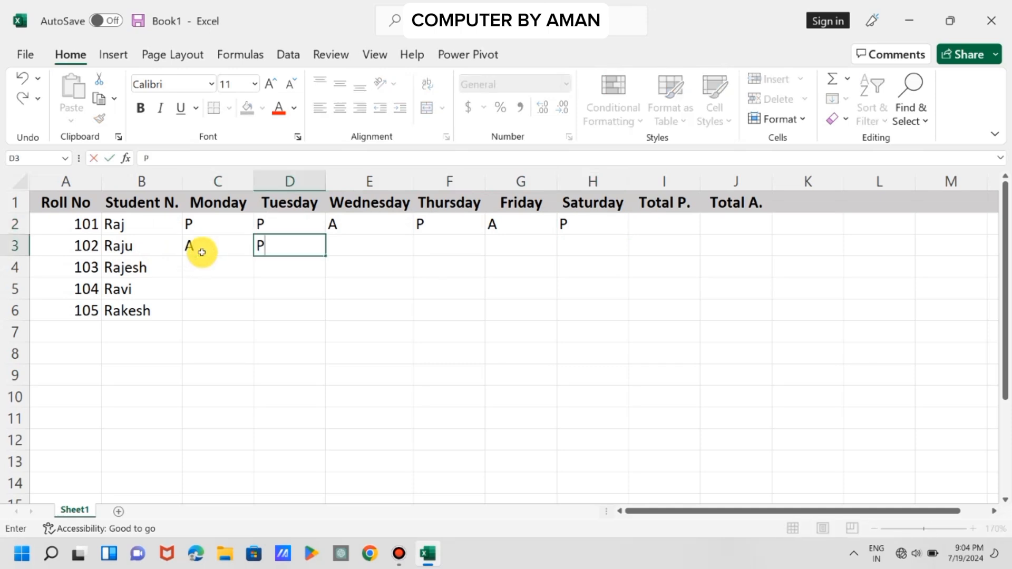
{"action": "key", "text": "Tab"}
{"action": "type", "text": "A"}
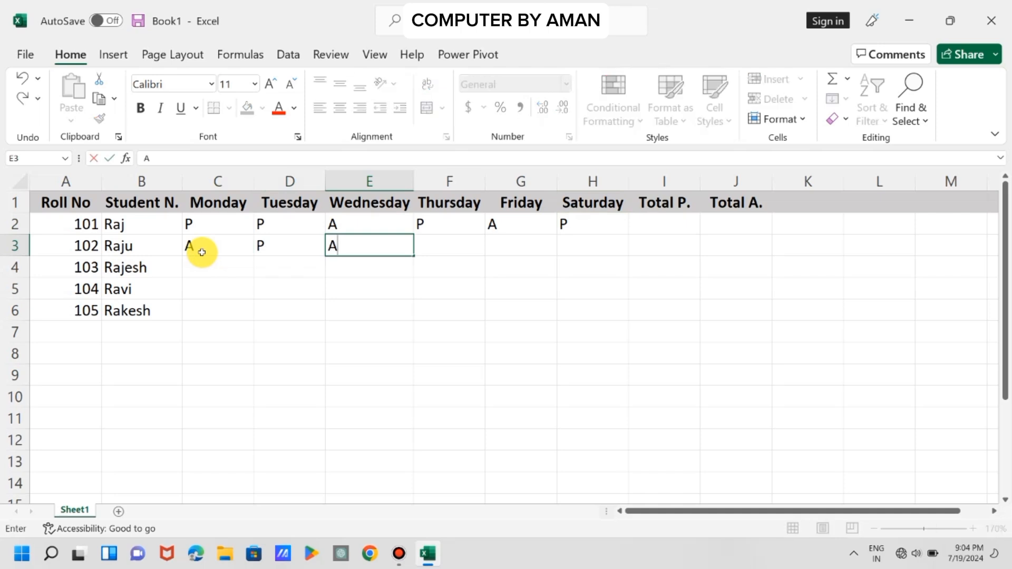
{"action": "key", "text": "Tab"}
{"action": "type", "text": "P"}
{"action": "key", "text": "Tab"}
{"action": "type", "text": "A"}
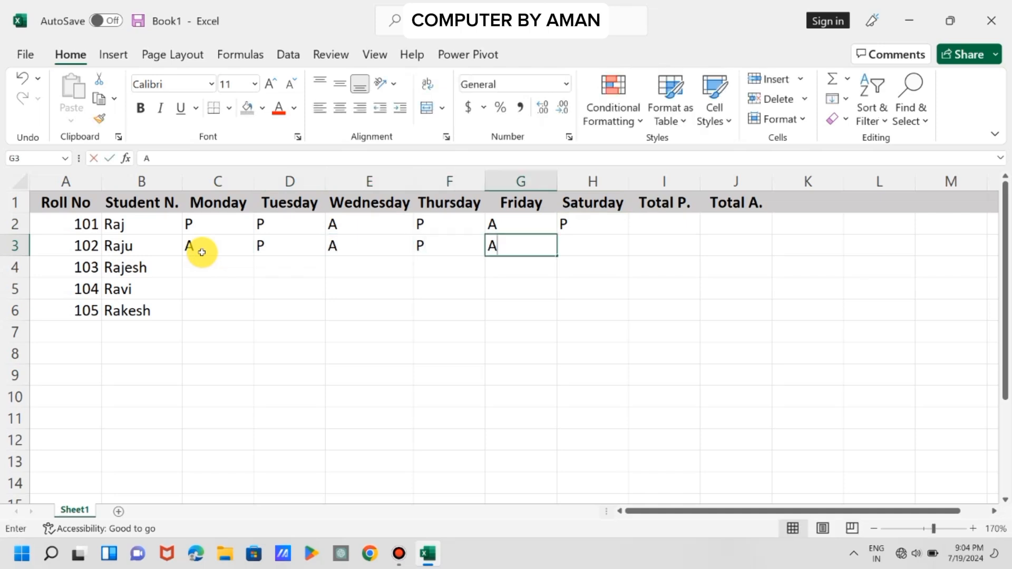
{"action": "key", "text": "Tab"}
{"action": "type", "text": "P"}
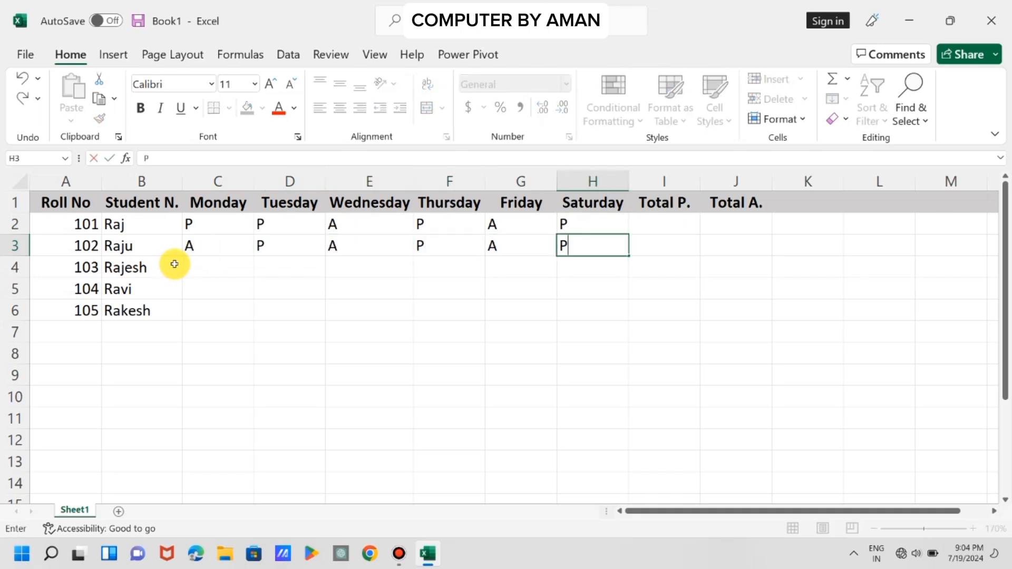
{"action": "key", "text": "Return"}
Record attendance for roll number 103 in C4 through H4 as A, A, A, P, P, P
{"action": "type", "text": "A"}
{"action": "key", "text": "Tab"}
{"action": "type", "text": "A"}
{"action": "key", "text": "Tab"}
{"action": "type", "text": "A"}
{"action": "key", "text": "Tab"}
{"action": "type", "text": "P"}
{"action": "key", "text": "Tab"}
{"action": "type", "text": "P"}
{"action": "key", "text": "Tab"}
{"action": "type", "text": "P"}
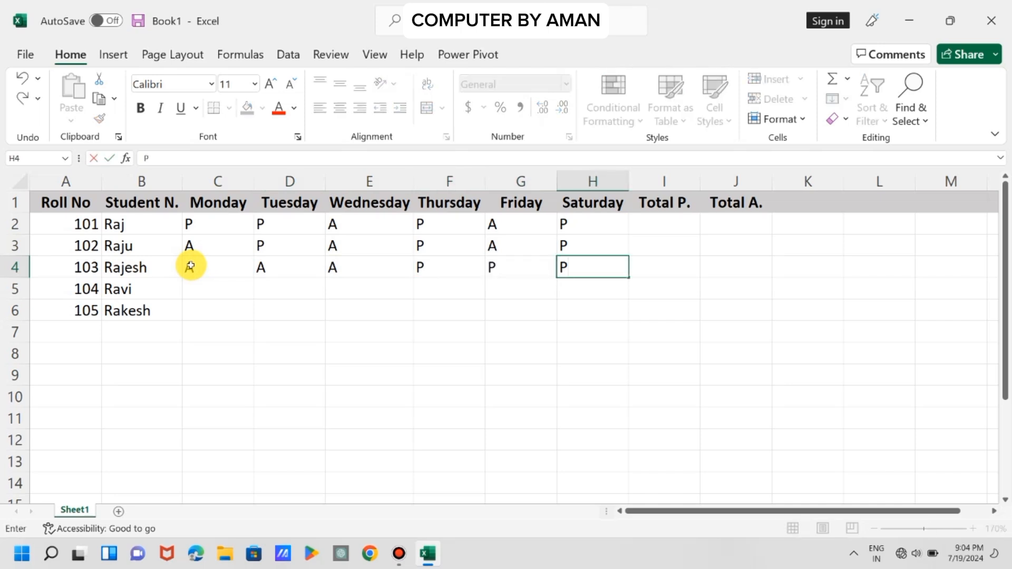
Record attendance for roll number 104 in C5 through H5 as P, P, P, A, A, P
{"action": "key", "text": "Down"}
{"action": "type", "text": "P"}
{"action": "key", "text": "Left"}
{"action": "type", "text": "AP"}
{"action": "key", "text": "Return"}
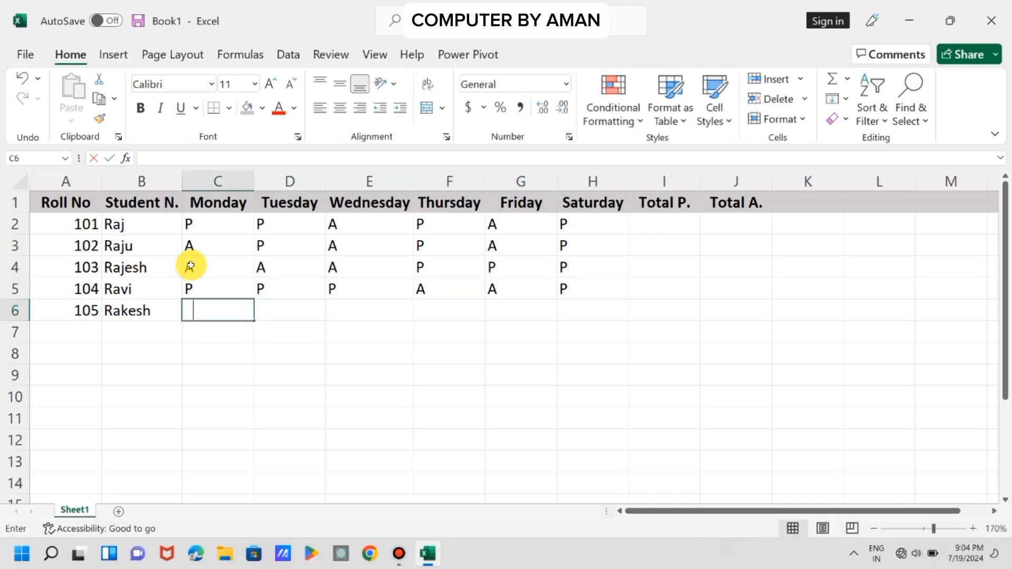
Record attendance for roll number 105 in C6 through H6 as P, P, P, P, P, A
{"action": "type", "text": "P\tP\tP\tP\tP"}
{"action": "key", "text": "Tab"}
{"action": "type", "text": "A"}
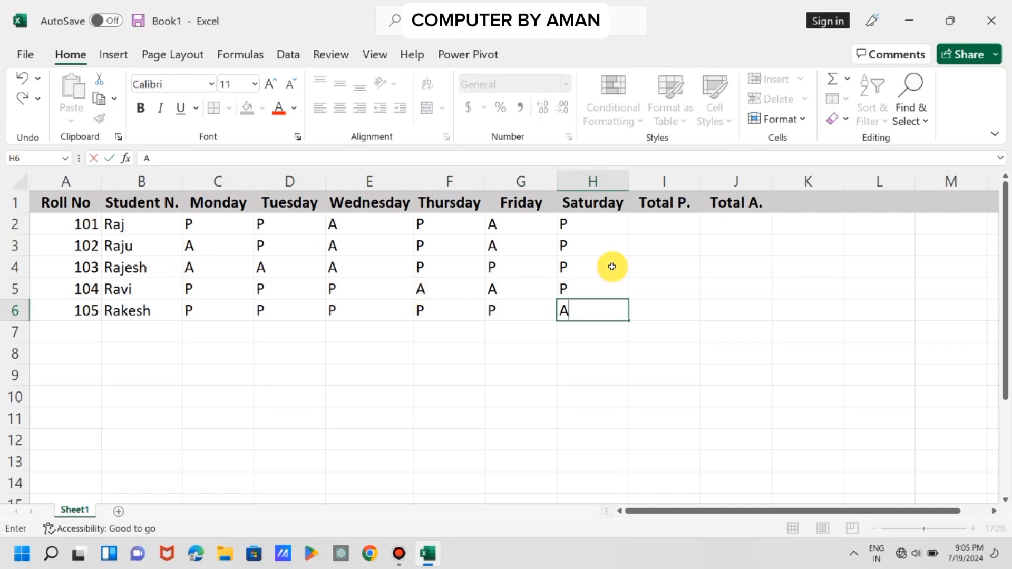
Enter =COUNTIF(C2:H2,"P") in I2 to count the days present for roll number 101
{"action": "left_click", "coordinate": [657, 225]}
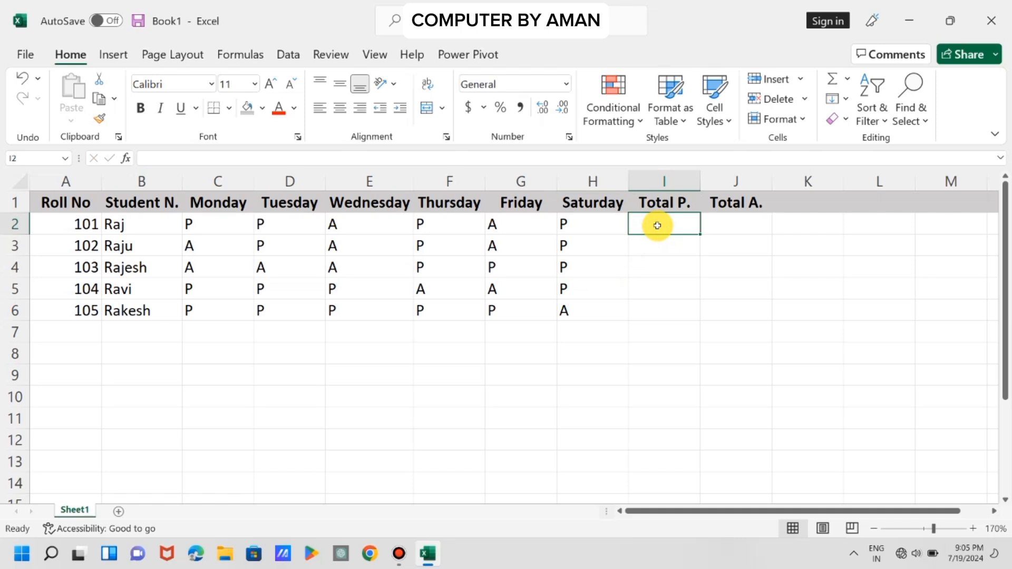
{"action": "type", "text": "="}
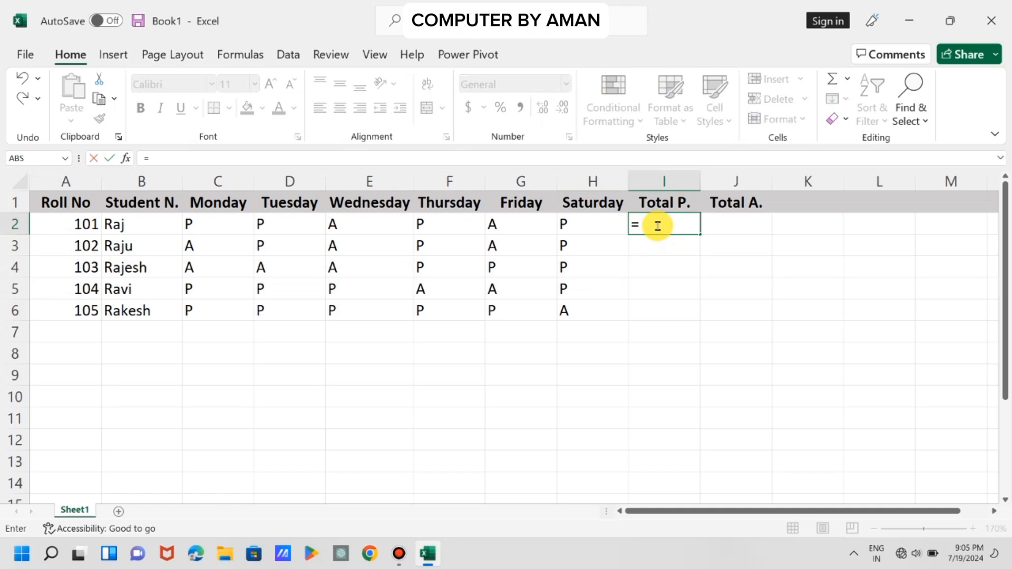
{"action": "type", "text": "C"}
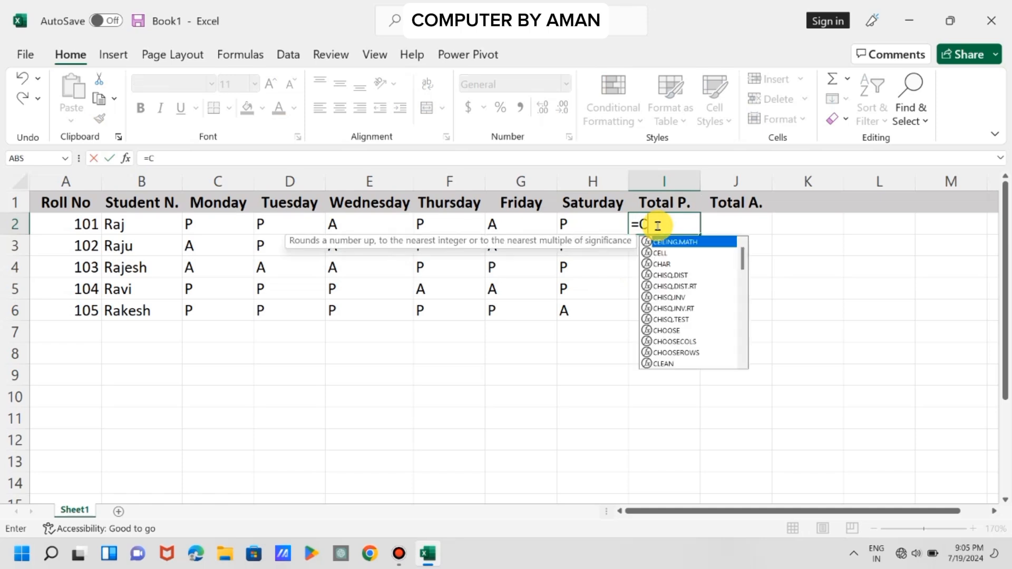
{"action": "type", "text": "OUNT"}
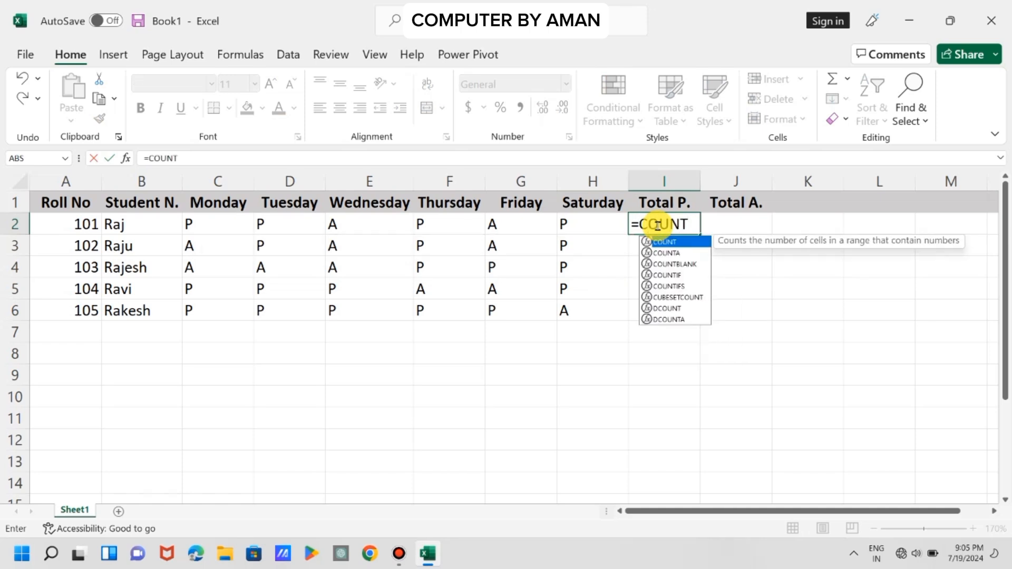
{"action": "type", "text": "I"}
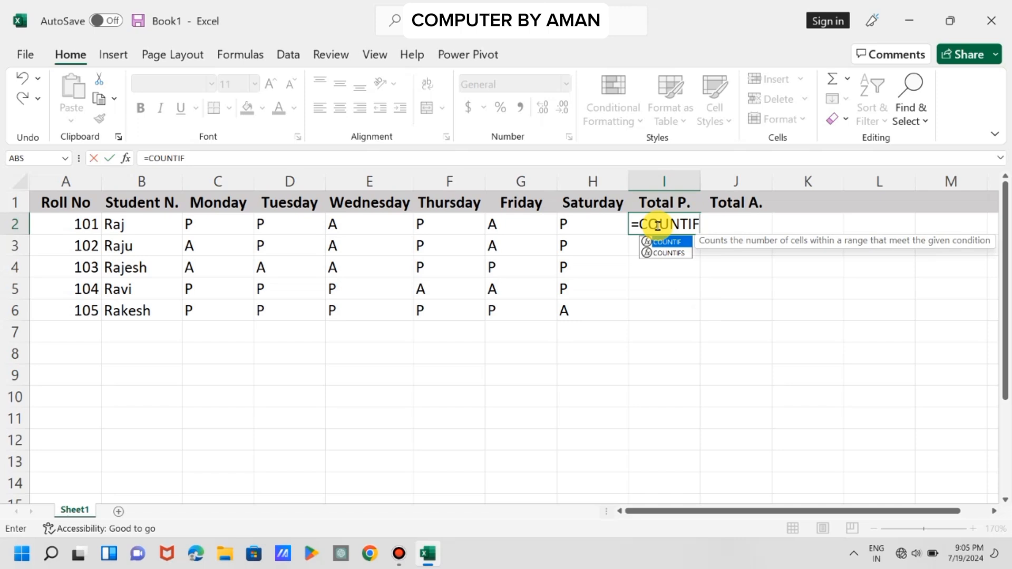
{"action": "type", "text": "F("}
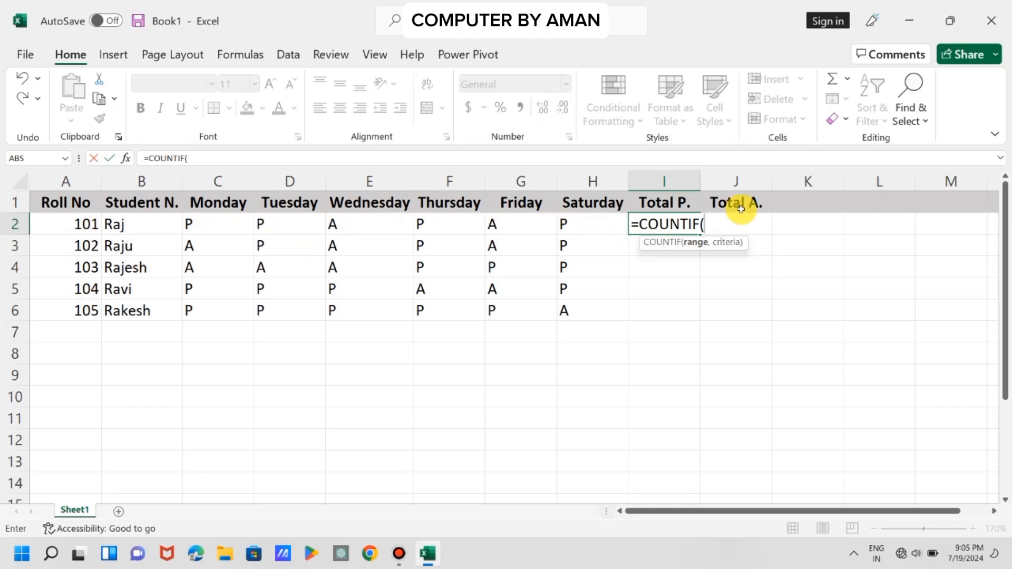
{"action": "left_click", "coordinate": [205, 222]}
{"action": "left_click_drag", "start_coordinate": [205, 221], "coordinate": [609, 225]}
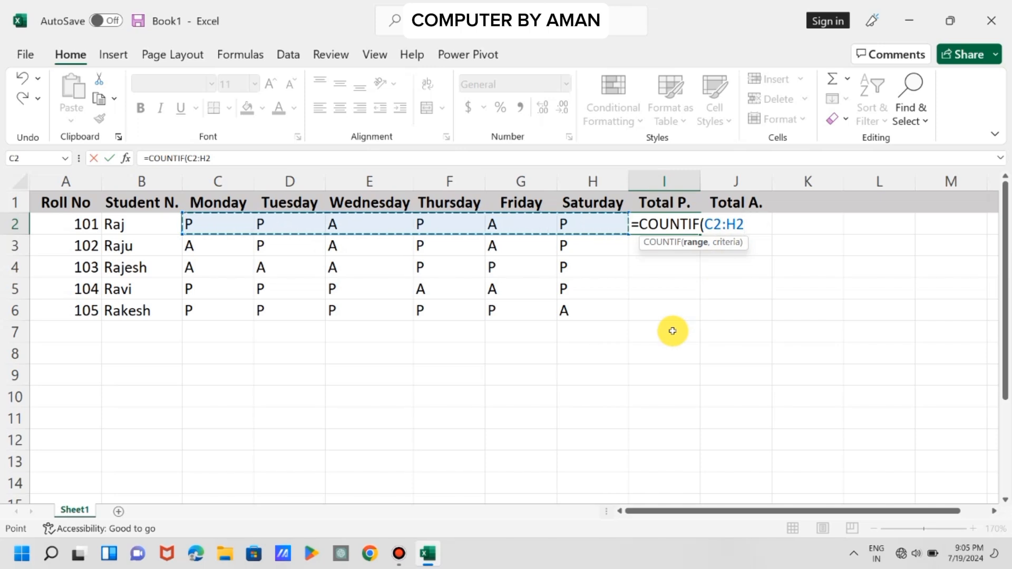
{"action": "type", "text": ",\"P"}
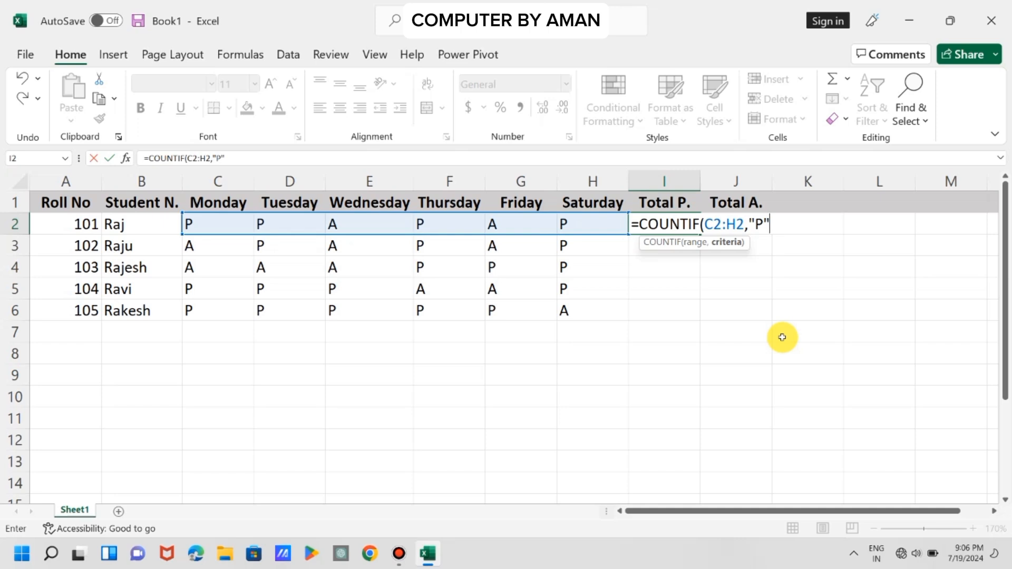
{"action": "type", "text": ")"}
{"action": "key", "text": "Return"}
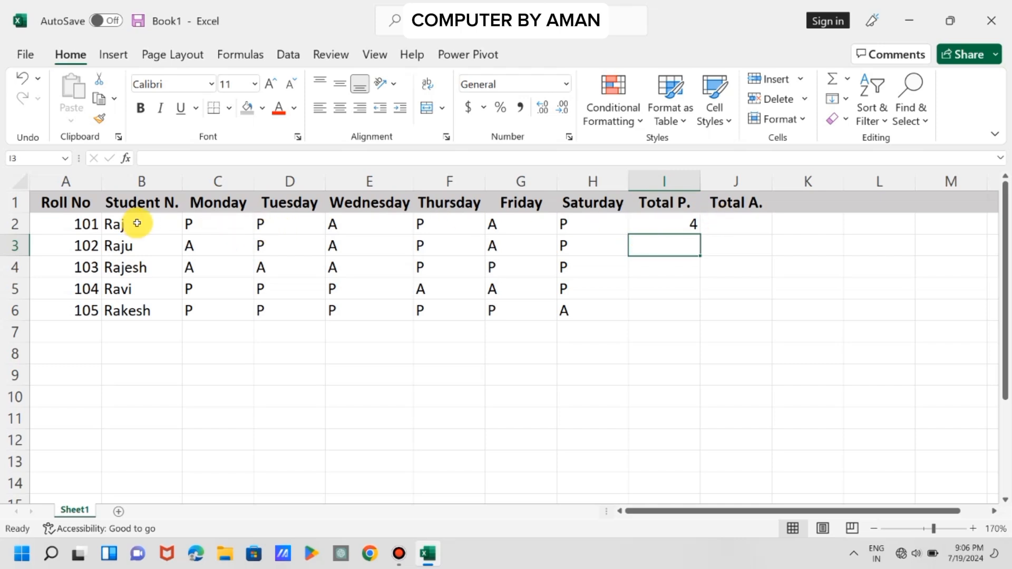
Reopen the present-count formula in I2 to review its range and criteria, leaving it as it is
{"action": "left_click", "coordinate": [670, 222]}
{"action": "double_click", "coordinate": [672, 223]}
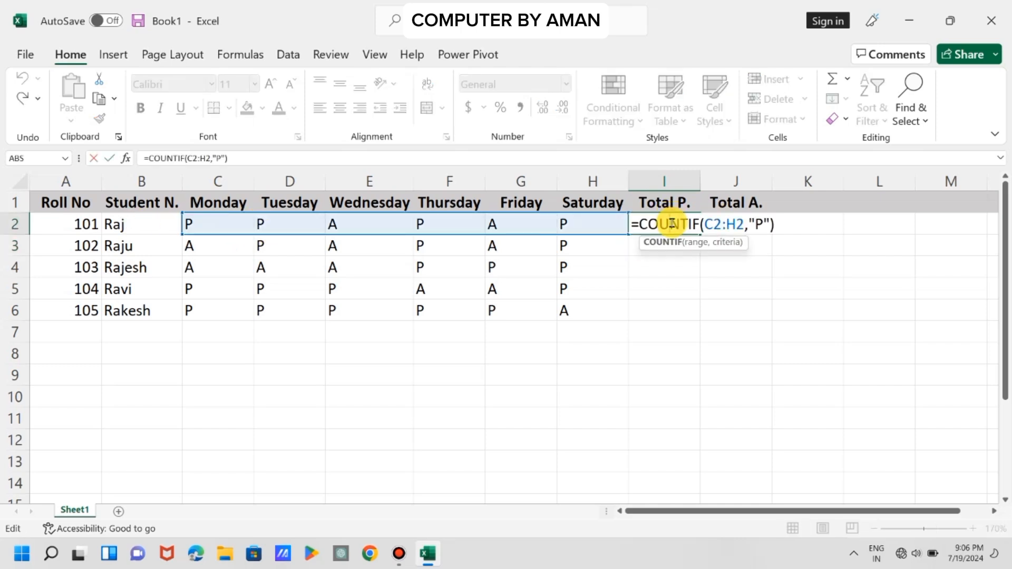
{"action": "left_click", "coordinate": [779, 225]}
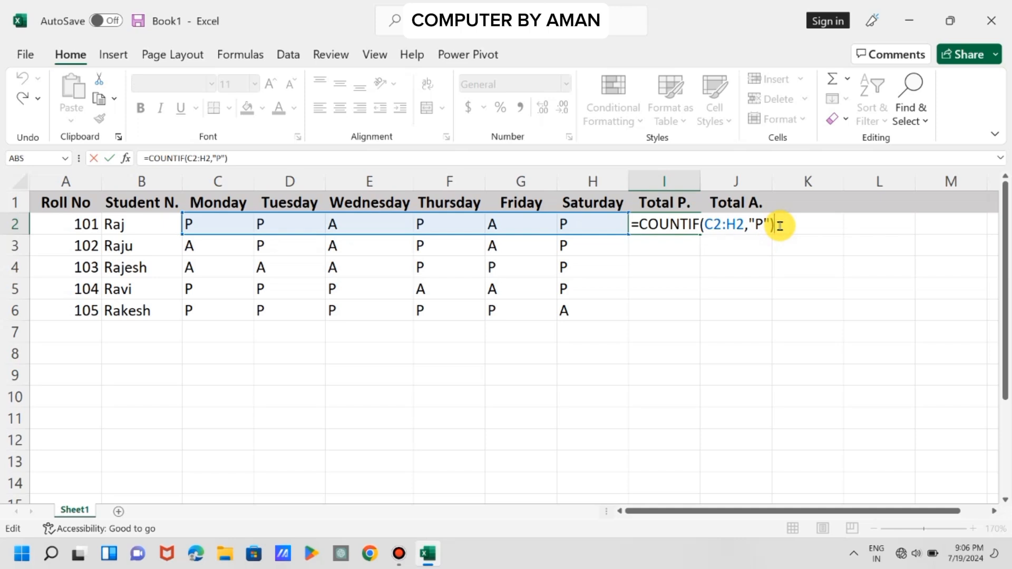
{"action": "key", "text": "Return"}
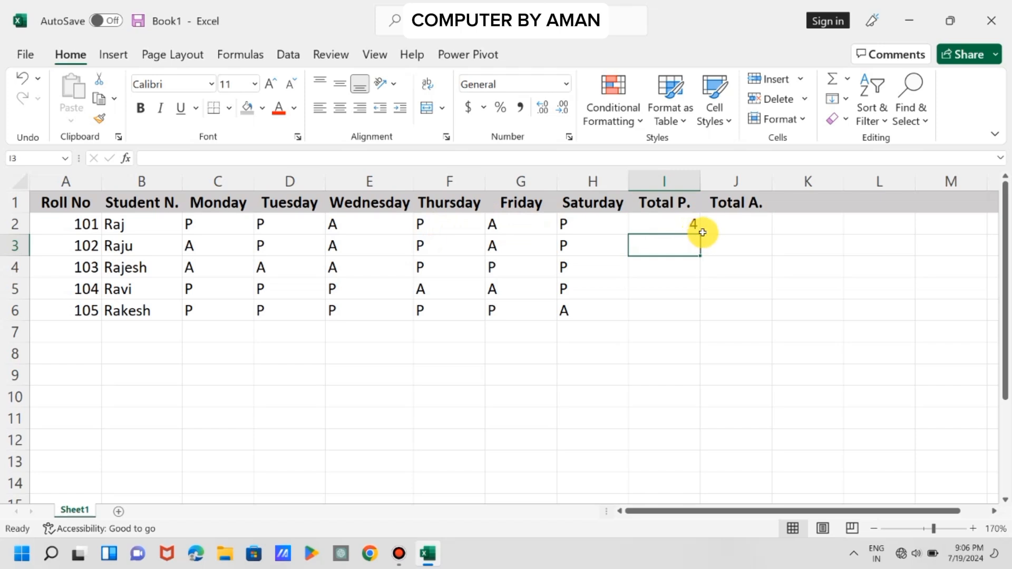
Enter =COUNTIF(C2:H2,"A") in J2 to count the days absent for roll number 101
{"action": "left_click", "coordinate": [728, 222]}
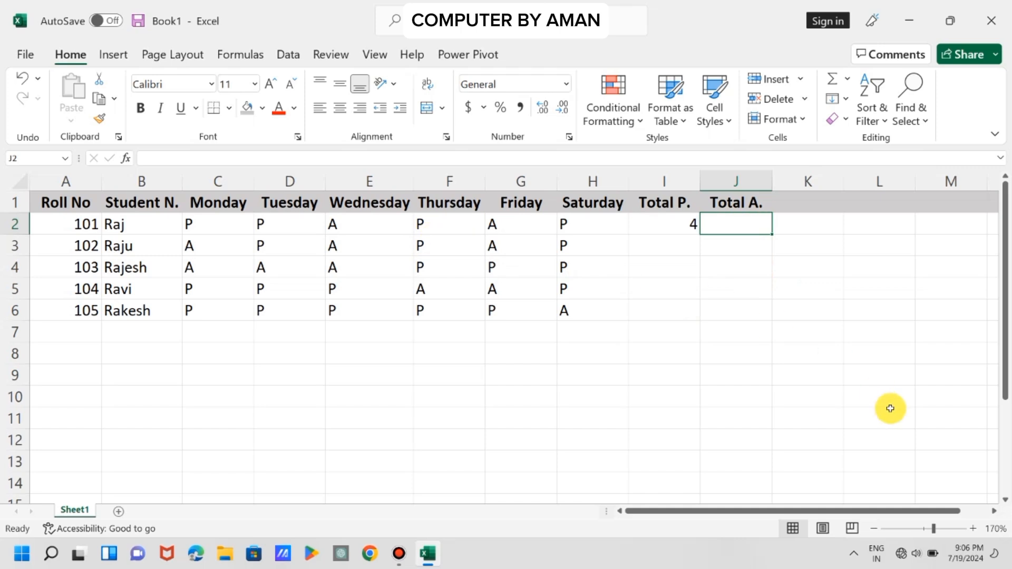
{"action": "type", "text": "="}
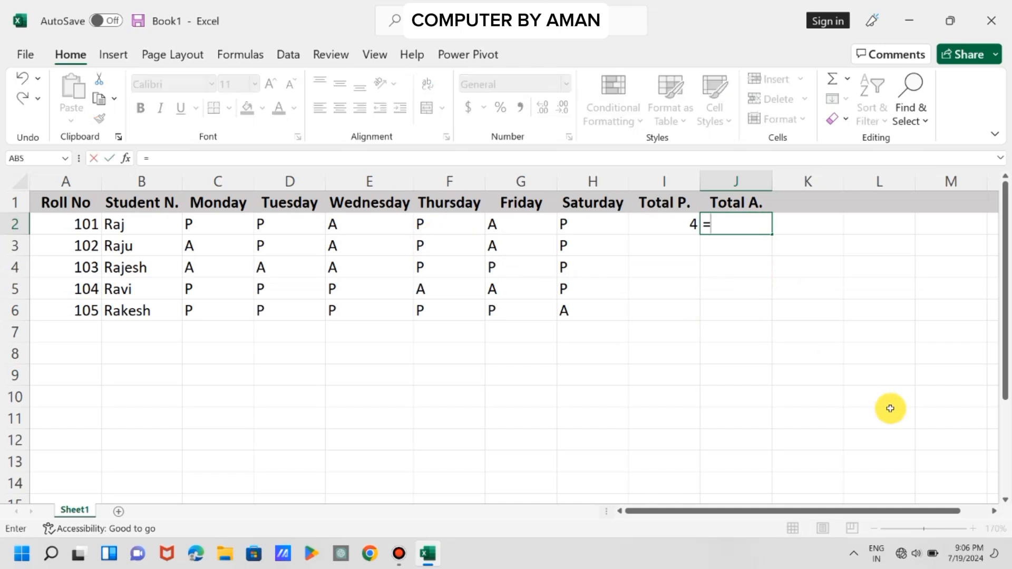
{"action": "type", "text": "C"}
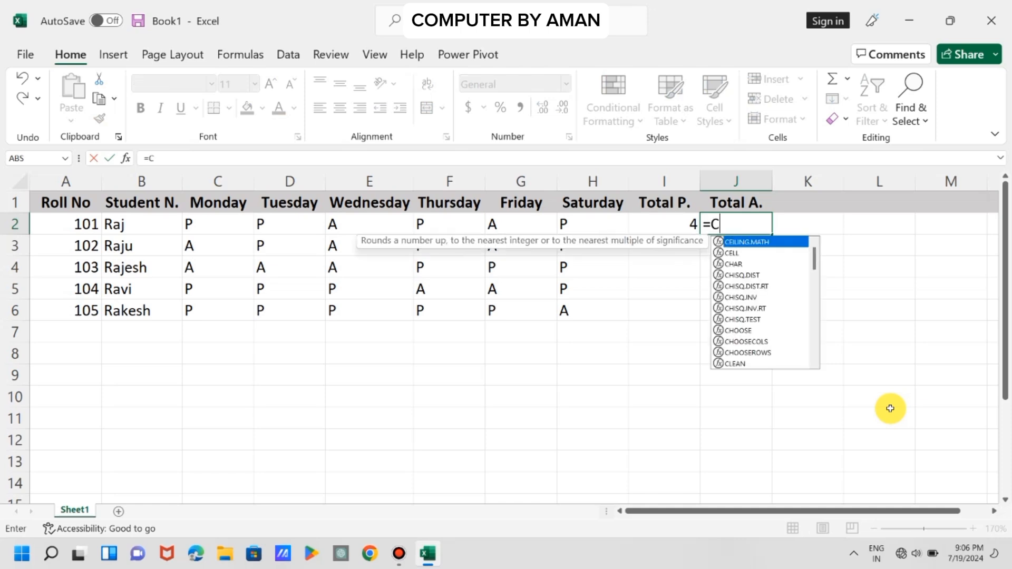
{"action": "type", "text": "OU"}
{"action": "key", "text": "BackSpace"}
{"action": "type", "text": "OU"}
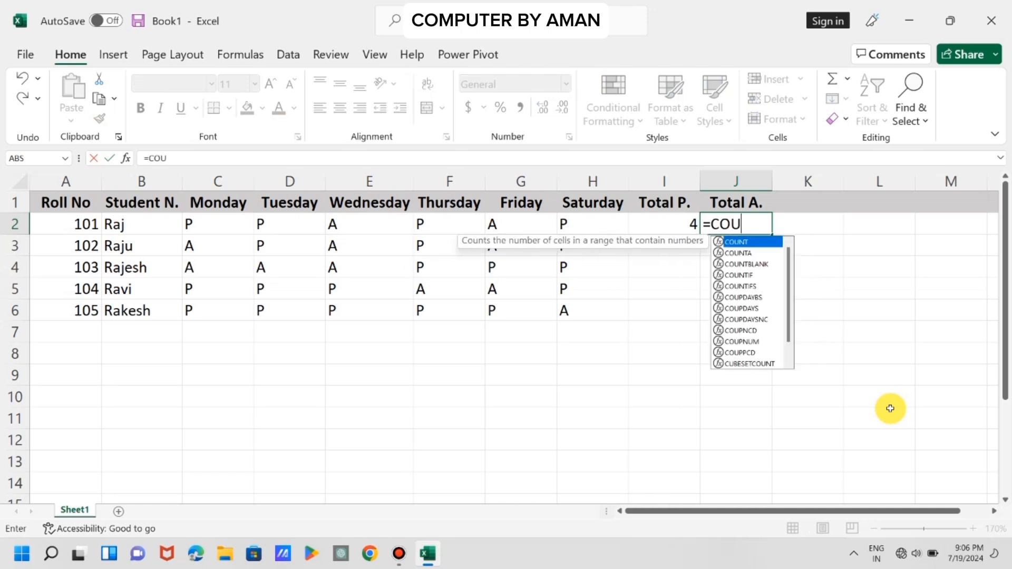
{"action": "type", "text": "NTIF"}
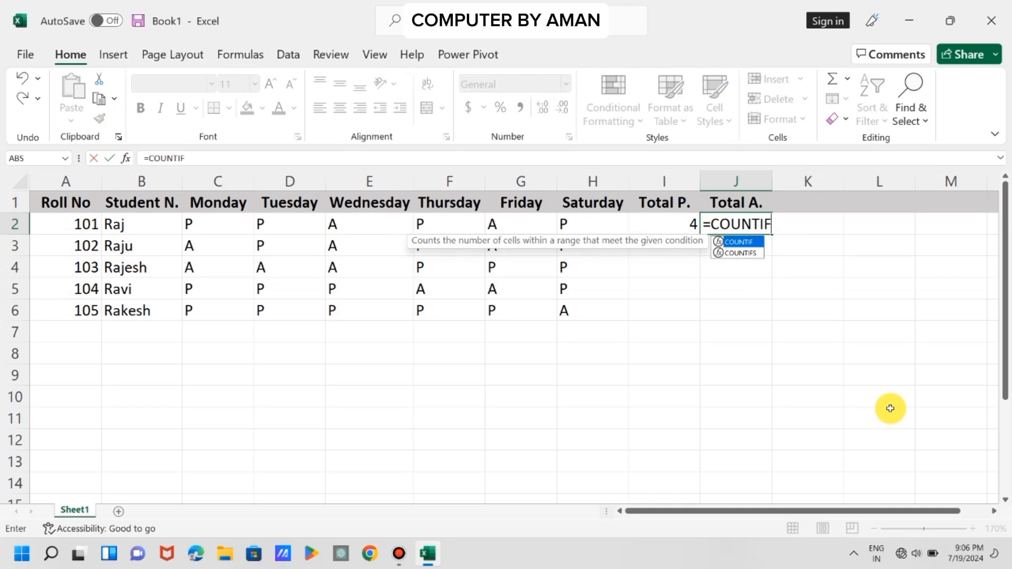
{"action": "type", "text": "("}
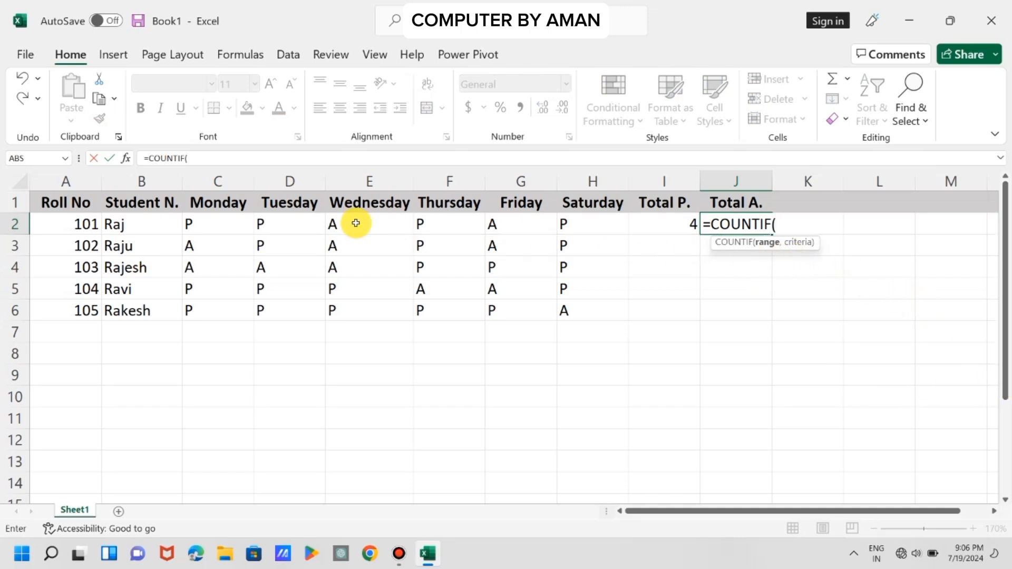
{"action": "left_click_drag", "start_coordinate": [228, 222], "coordinate": [671, 226]}
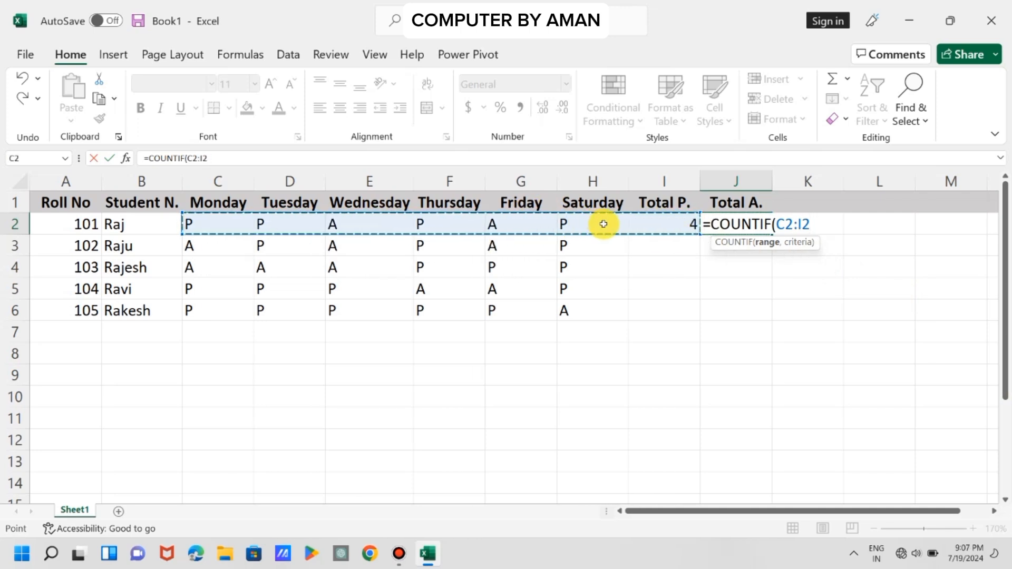
{"action": "left_click_drag", "start_coordinate": [211, 222], "coordinate": [564, 226]}
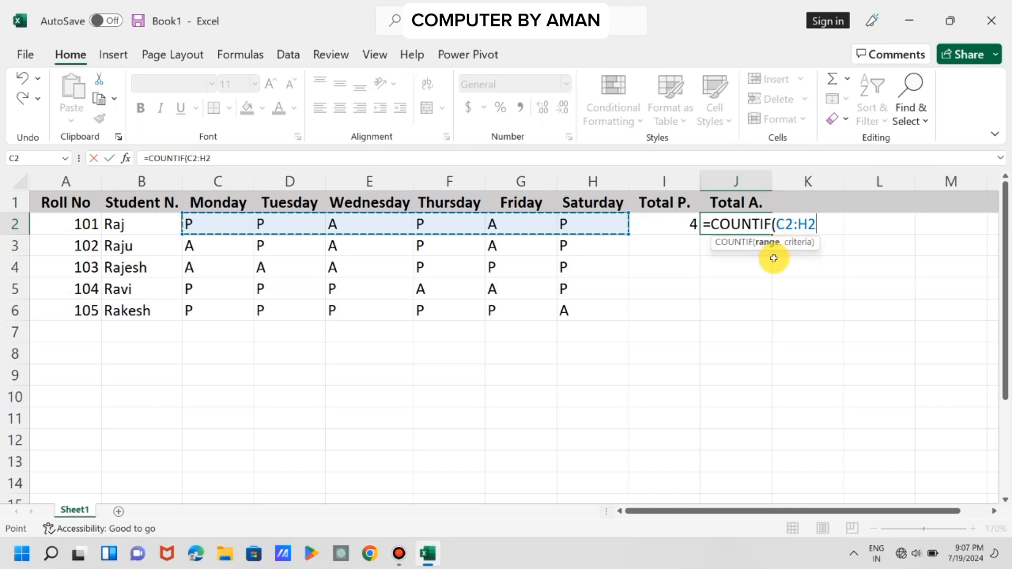
{"action": "type", "text": ",\"A"}
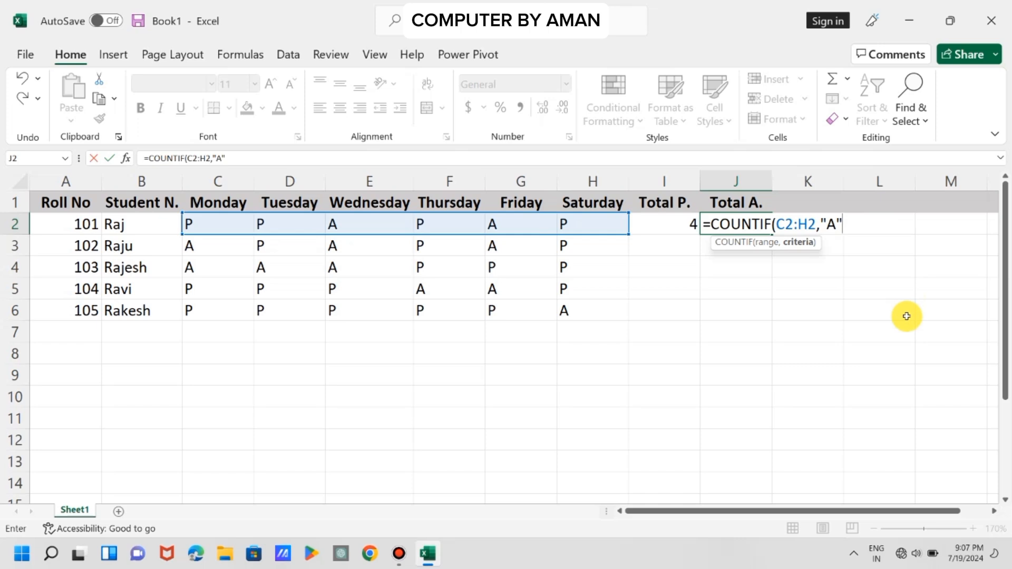
{"action": "type", "text": ")"}
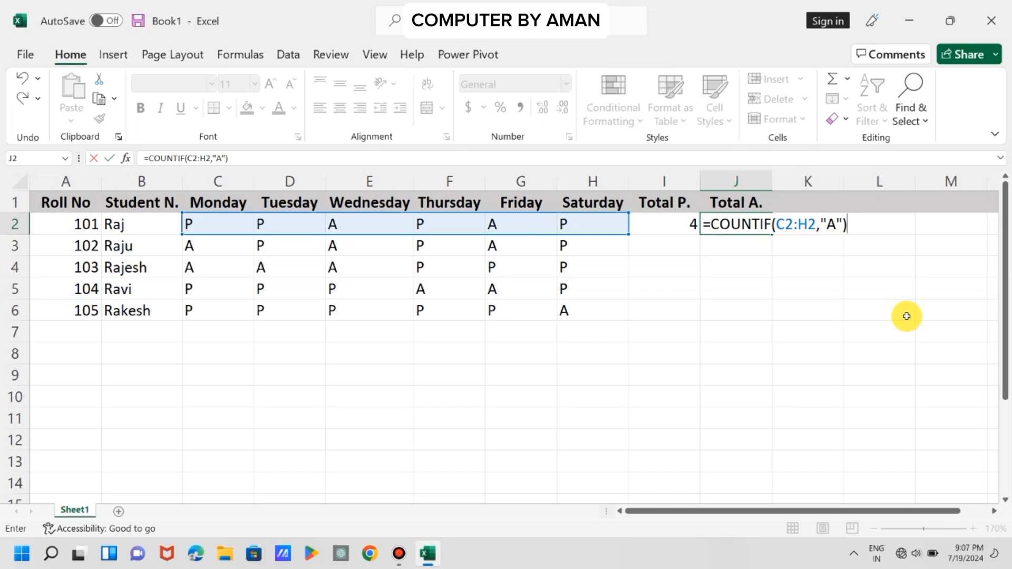
{"action": "key", "text": "Return"}
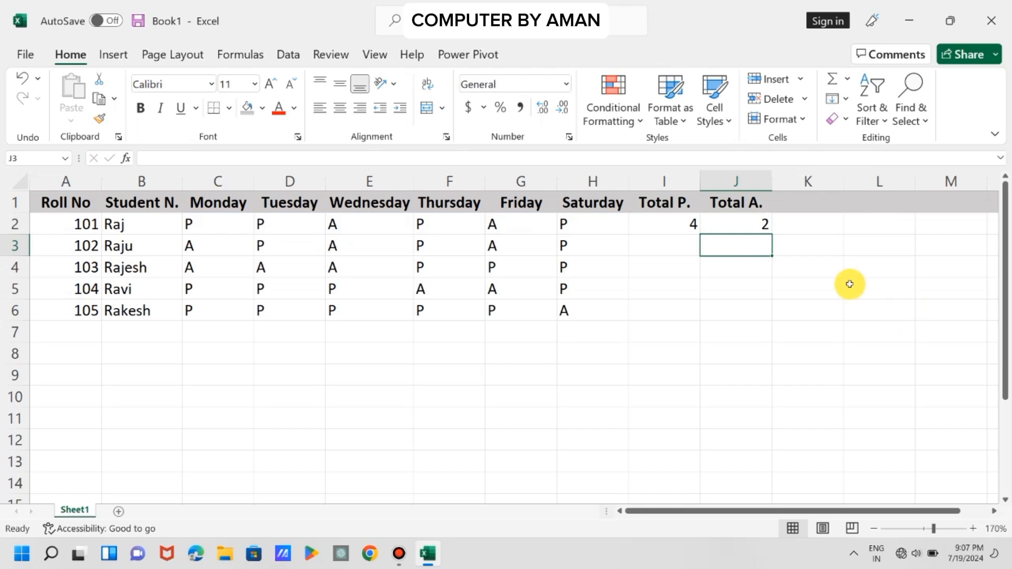
Enter =COUNTIF(C3:H3,"P") in I3 to count the days present for roll number 102
{"action": "left_click", "coordinate": [663, 245]}
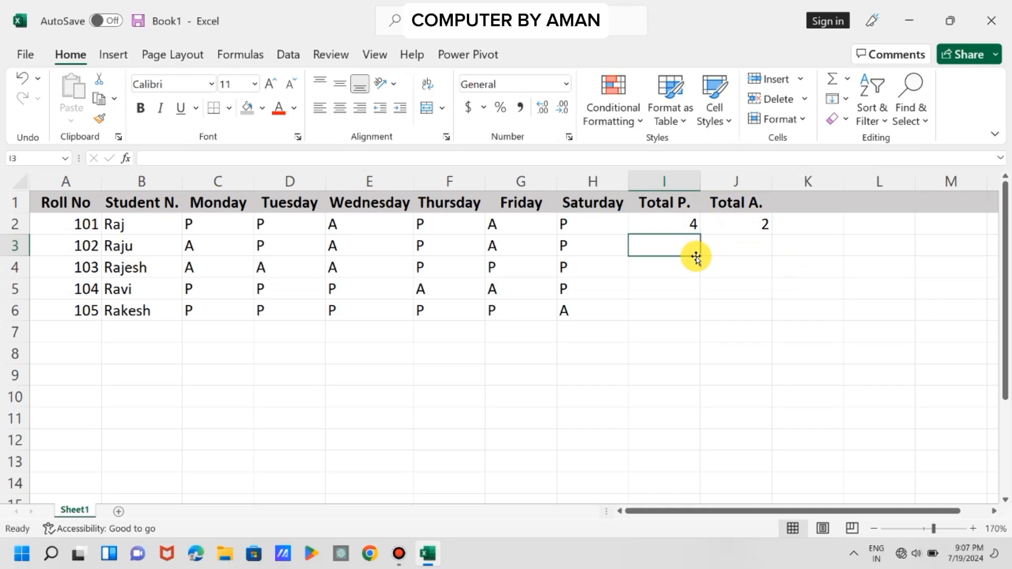
{"action": "type", "text": "=COUN"}
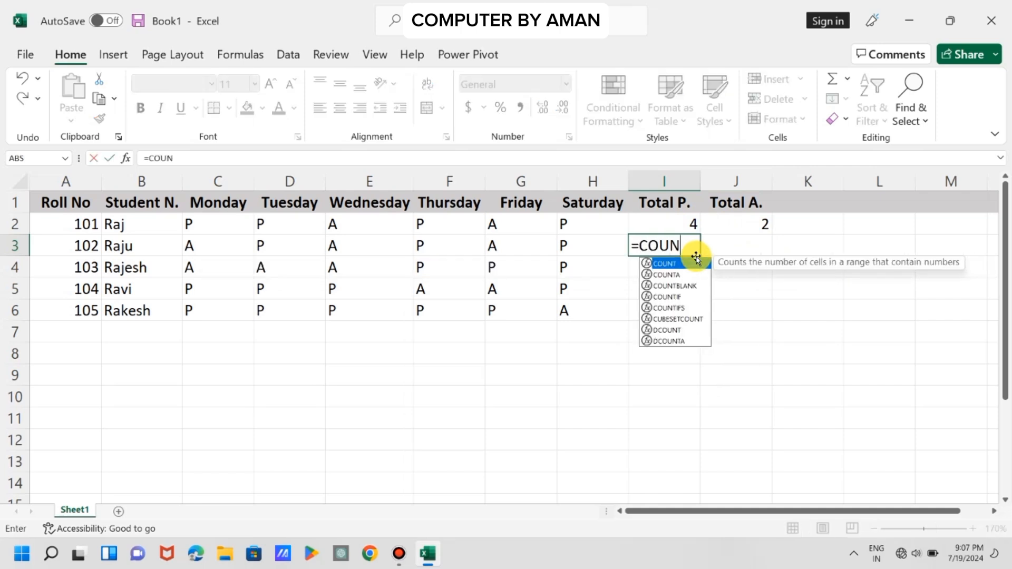
{"action": "type", "text": "TIF"}
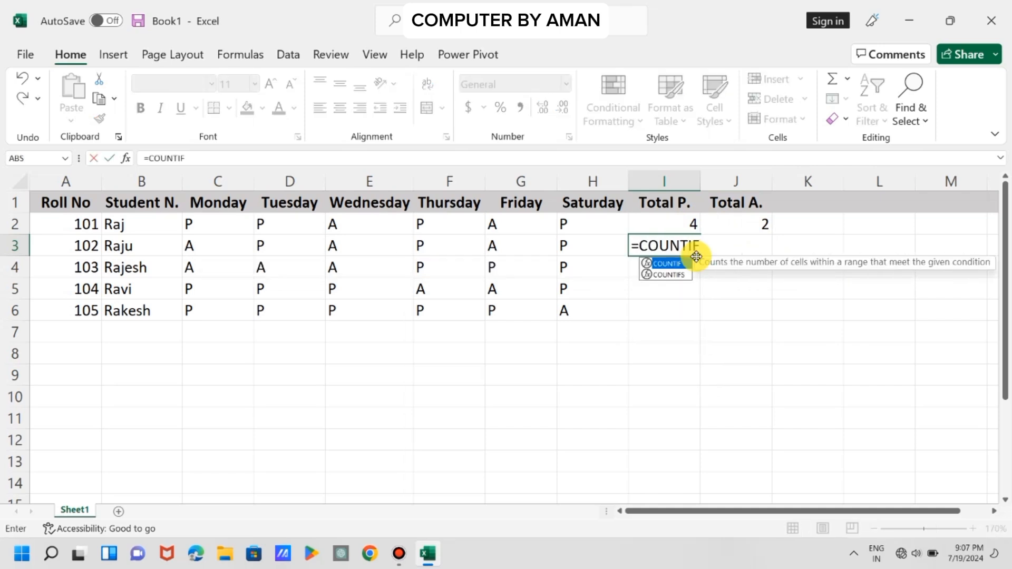
{"action": "type", "text": "("}
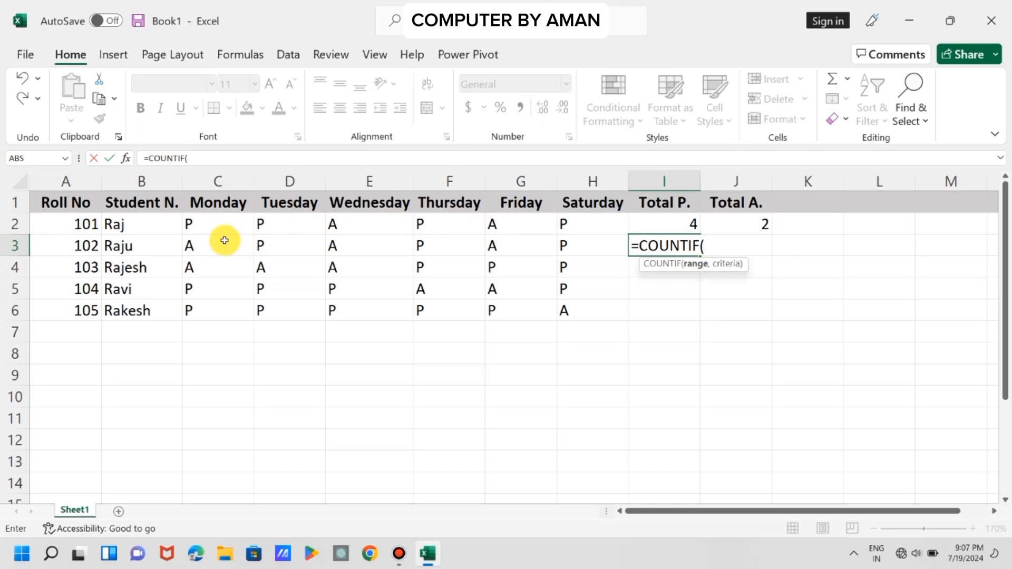
{"action": "left_click_drag", "start_coordinate": [224, 243], "coordinate": [569, 246]}
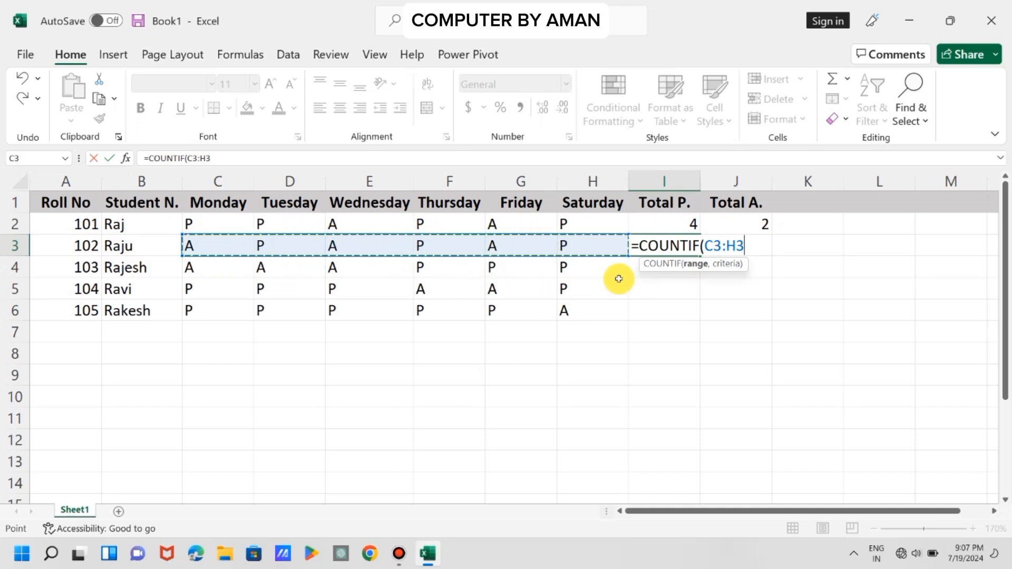
{"action": "type", "text": ",\"P"}
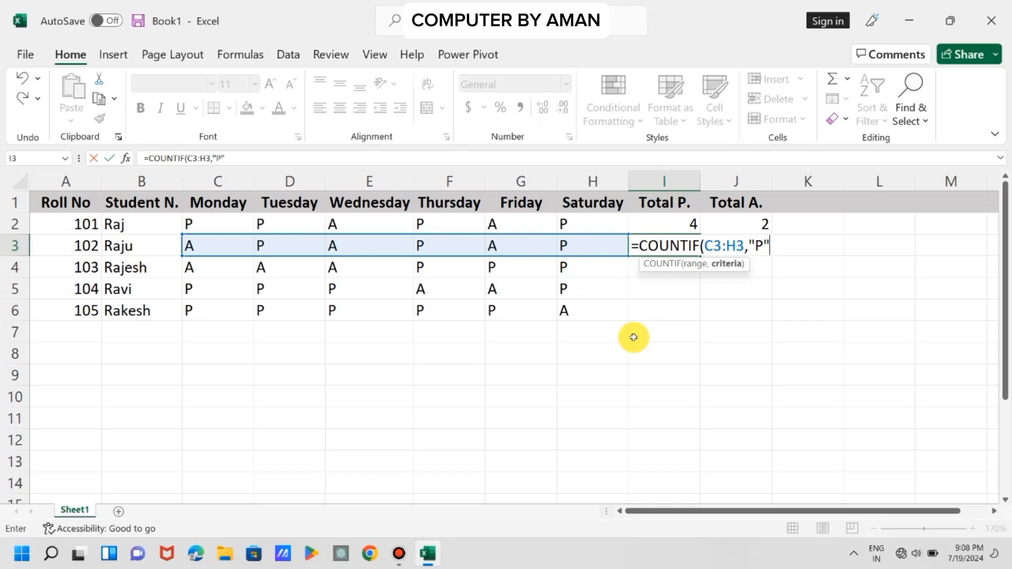
{"action": "type", "text": ")"}
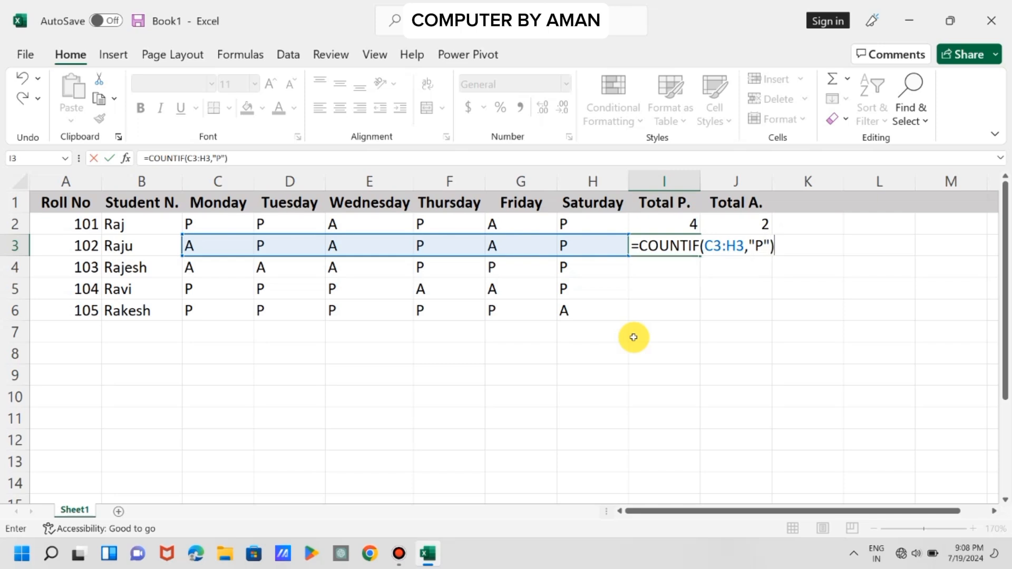
{"action": "key", "text": "Return"}
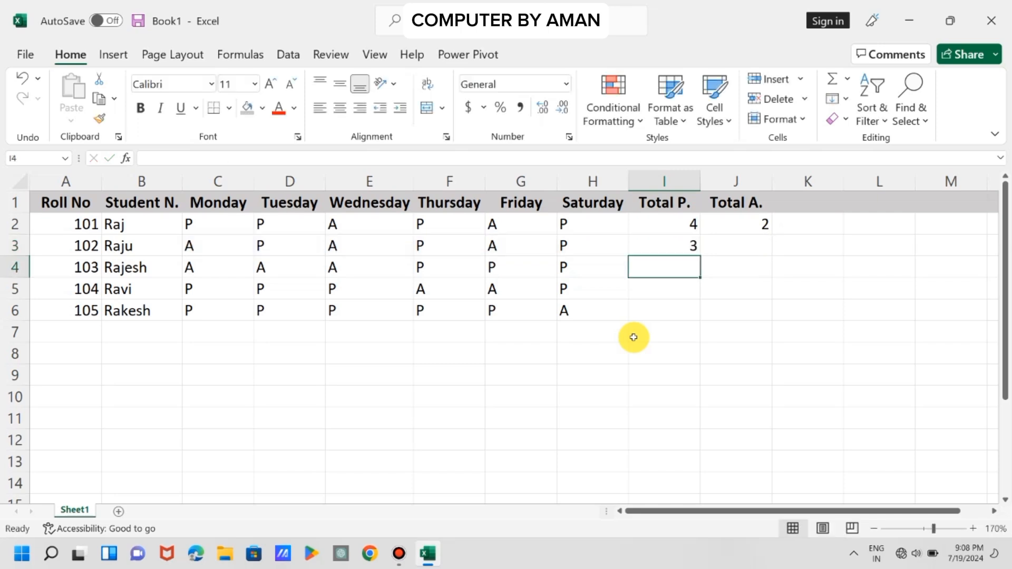
Fill the present-count formula from I3 down to I6 and the absent-count formula from J2 down to J6
{"action": "left_click", "coordinate": [689, 245]}
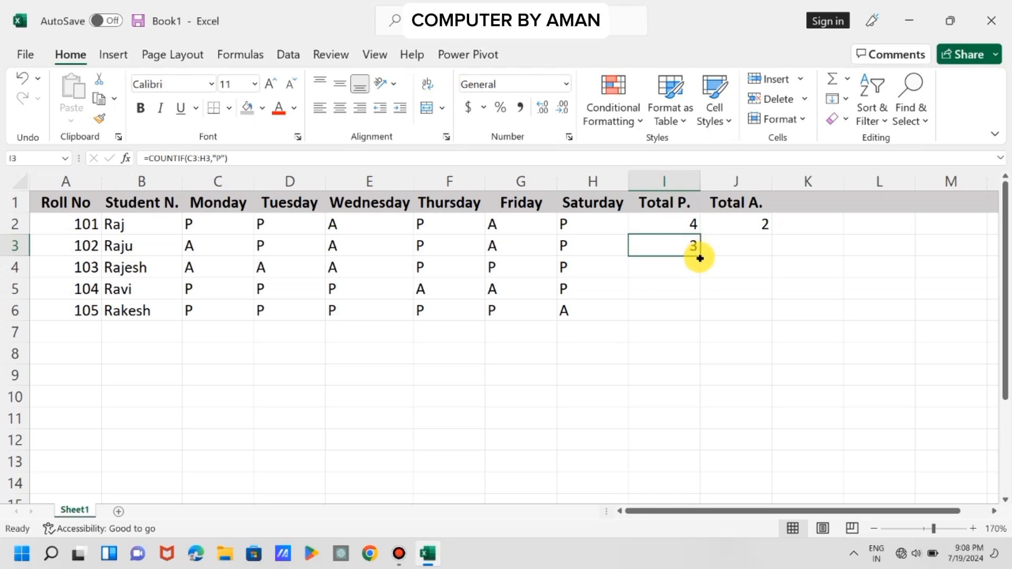
{"action": "left_click_drag", "start_coordinate": [700, 256], "coordinate": [694, 317]}
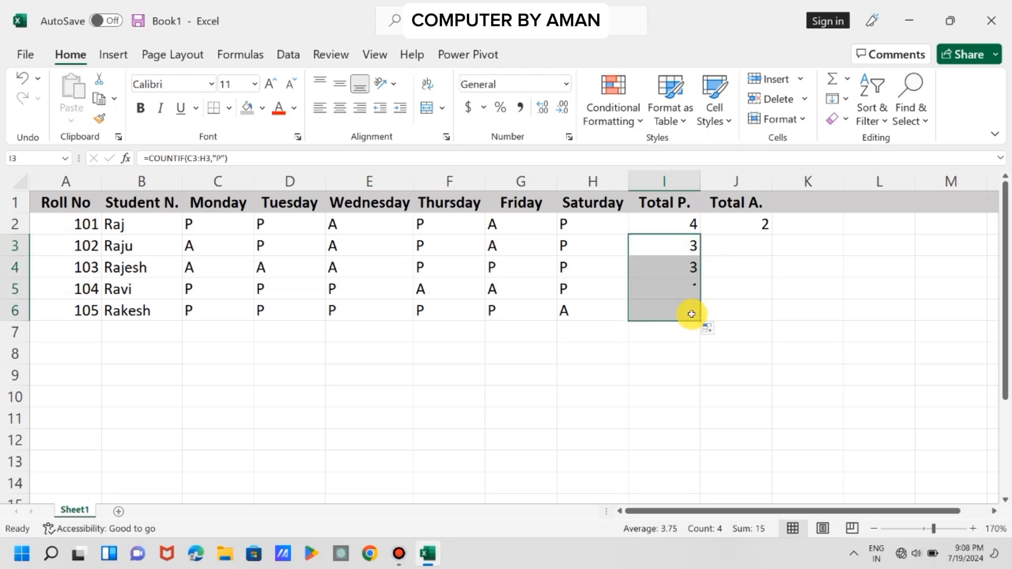
{"action": "left_click", "coordinate": [755, 224]}
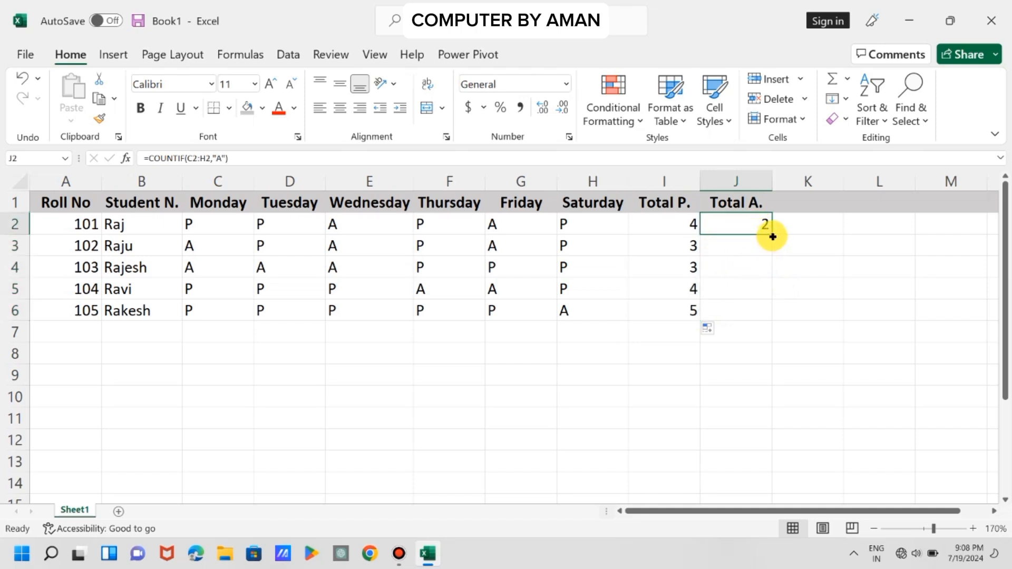
{"action": "left_click_drag", "start_coordinate": [773, 237], "coordinate": [767, 311]}
{"action": "left_click", "coordinate": [808, 317]}
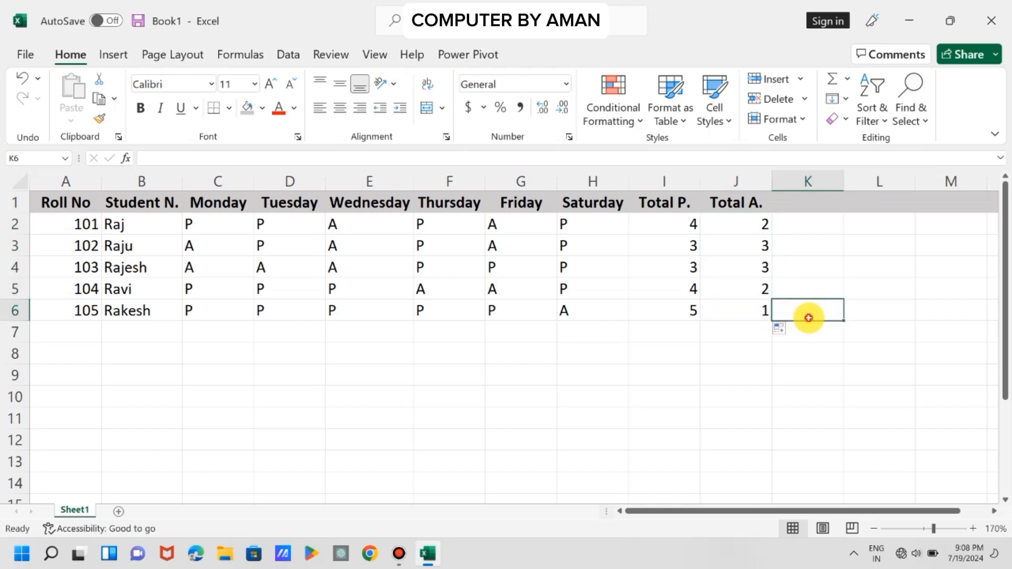
Label H7 as TOTAL and enter =SUM(I2:I6) in I7 to add up all students' present days
{"action": "left_click", "coordinate": [586, 336]}
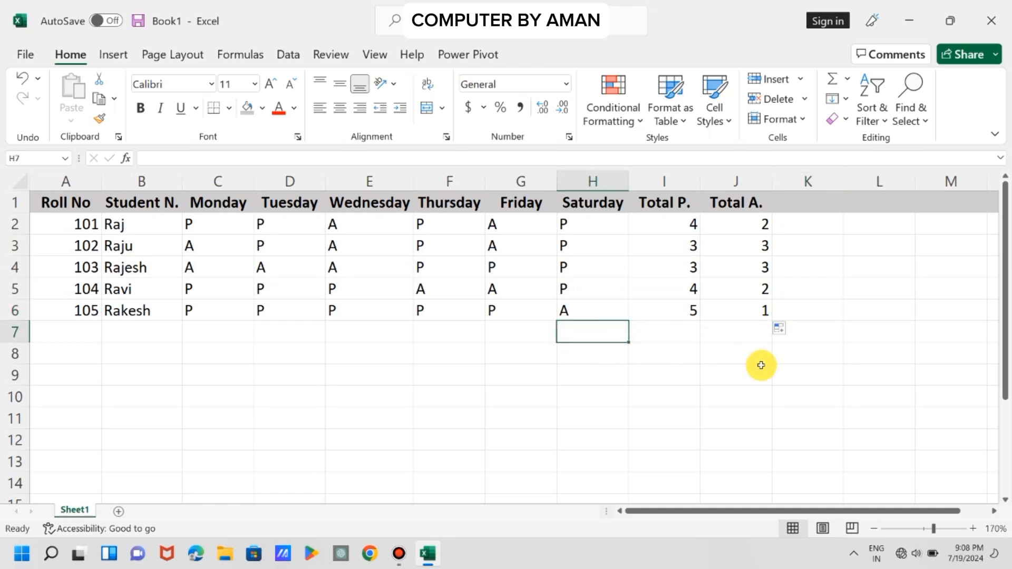
{"action": "type", "text": "TOTAL"}
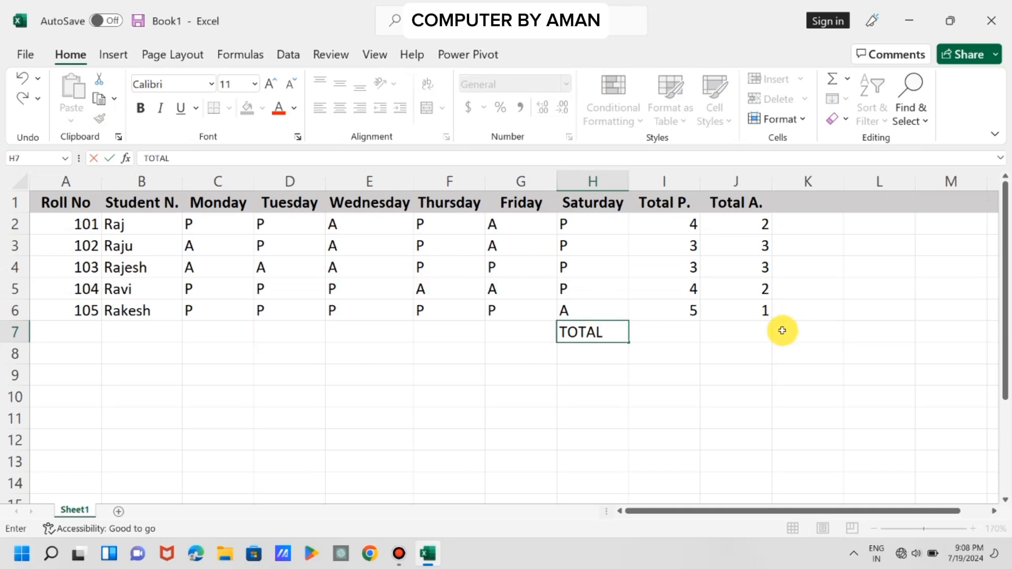
{"action": "left_click", "coordinate": [675, 332]}
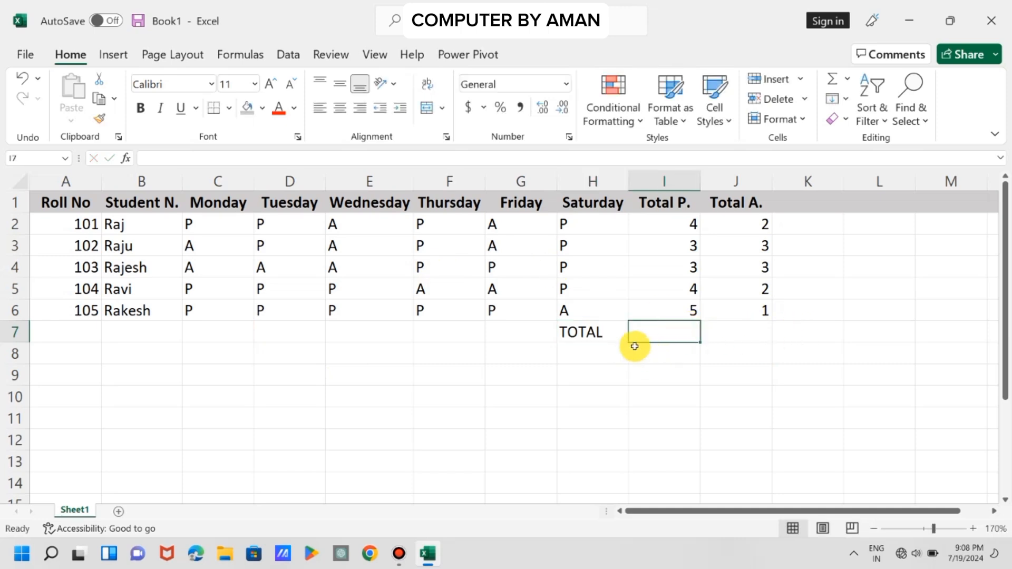
{"action": "type", "text": "=SUM"}
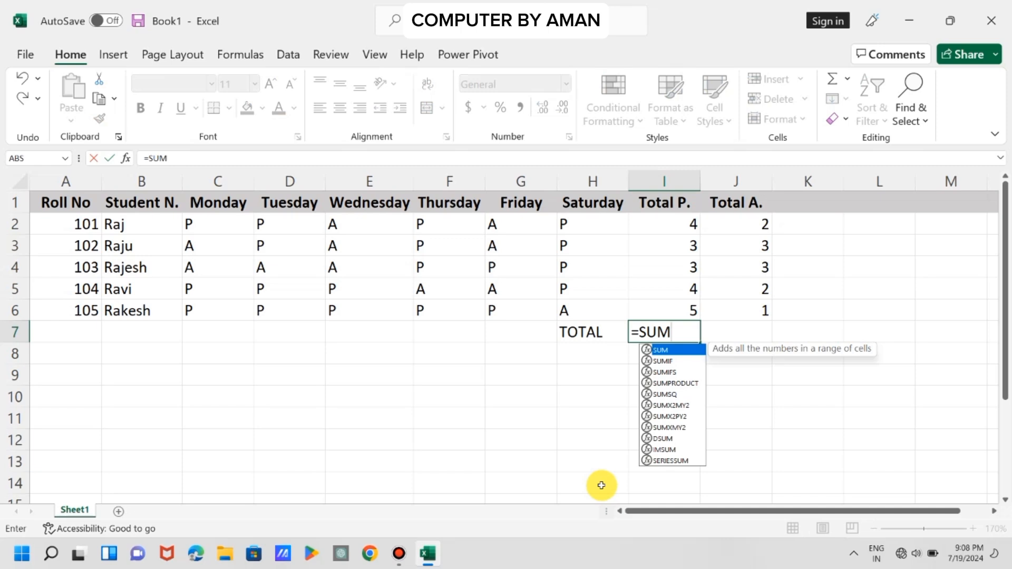
{"action": "type", "text": "("}
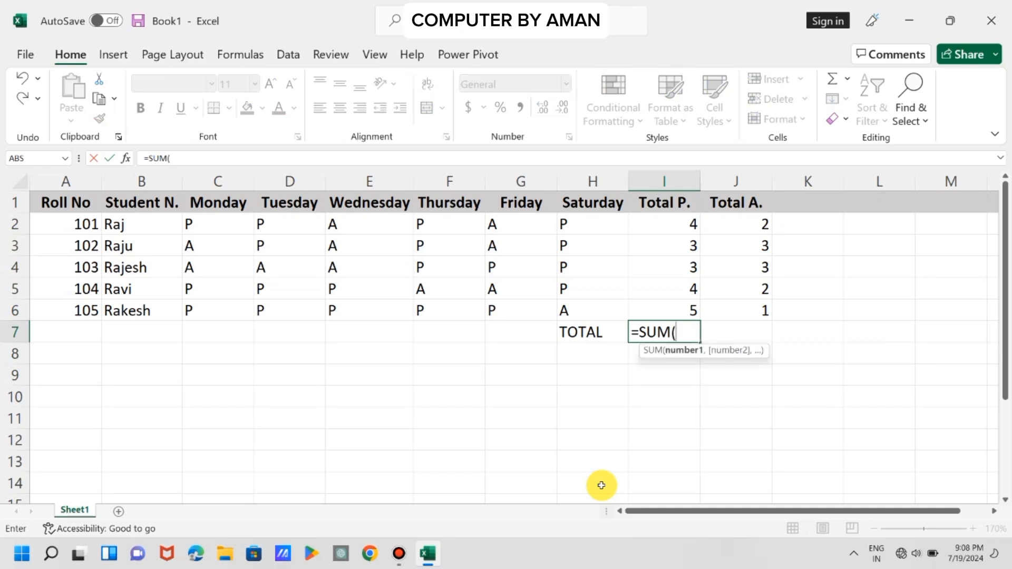
{"action": "left_click", "coordinate": [675, 231]}
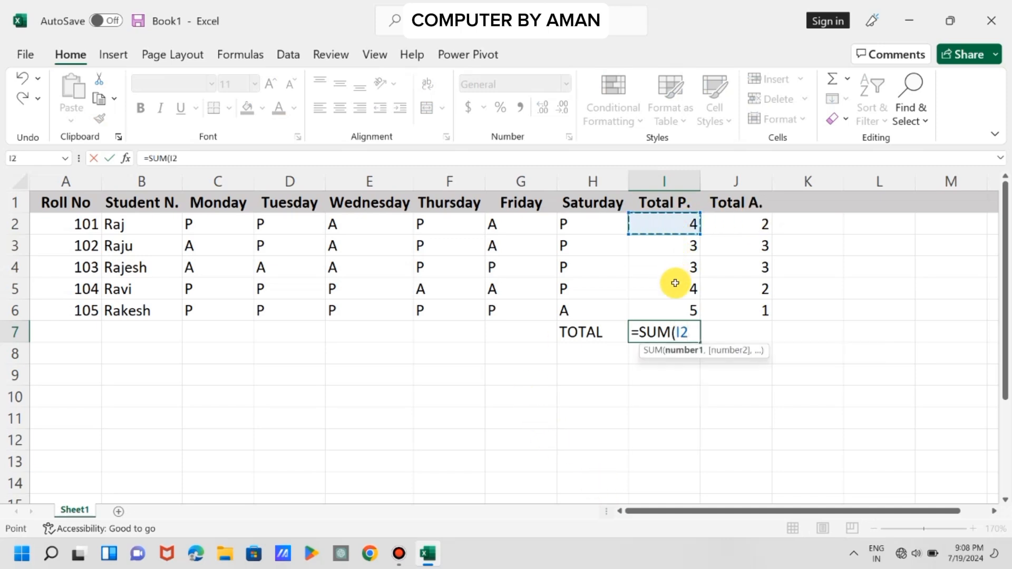
{"action": "left_click_drag", "start_coordinate": [673, 221], "coordinate": [671, 304]}
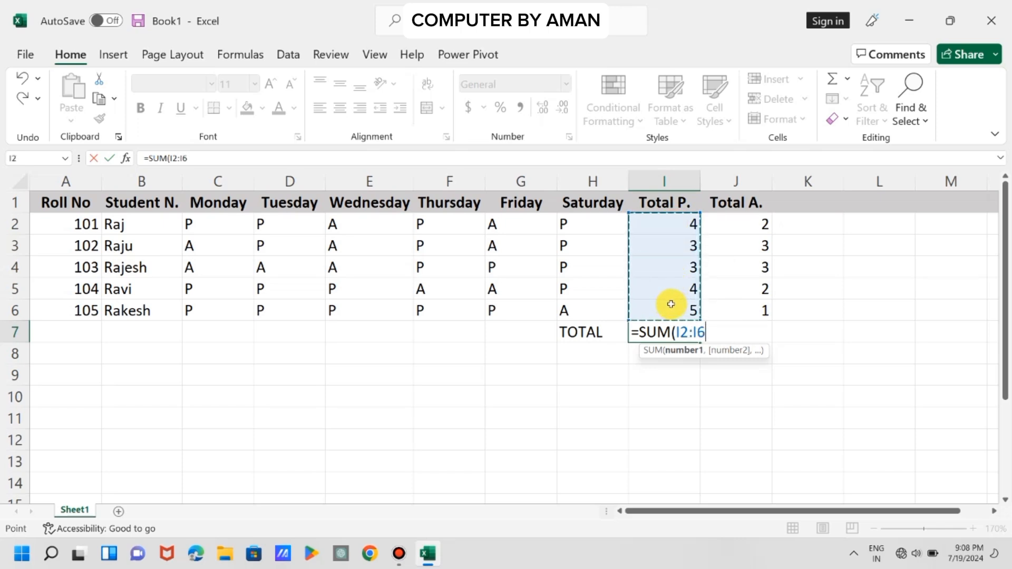
{"action": "key", "text": "Return"}
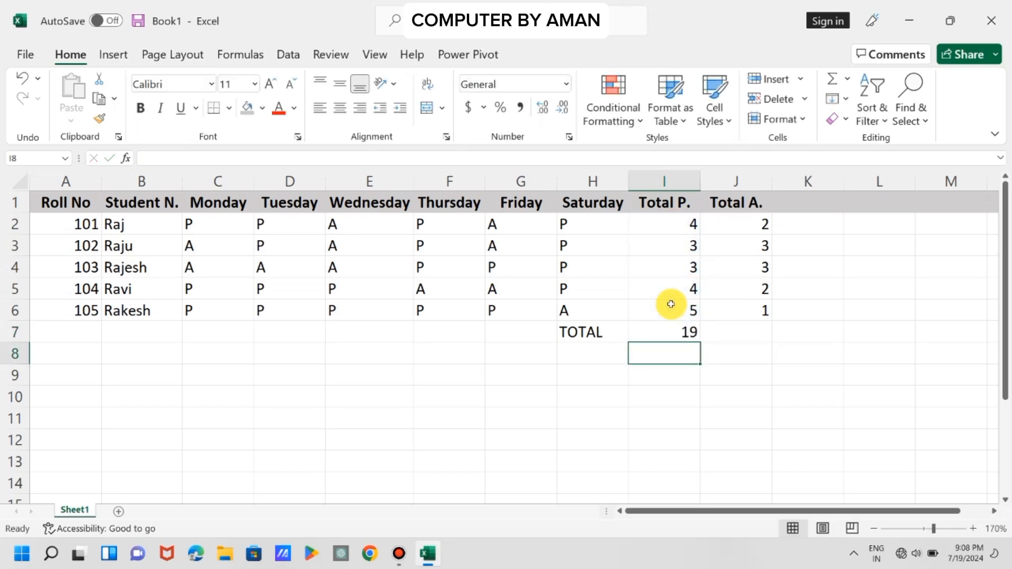
Enter =SUM(J2:J6) in J7 to add up all students' absent days
{"action": "left_click", "coordinate": [748, 337]}
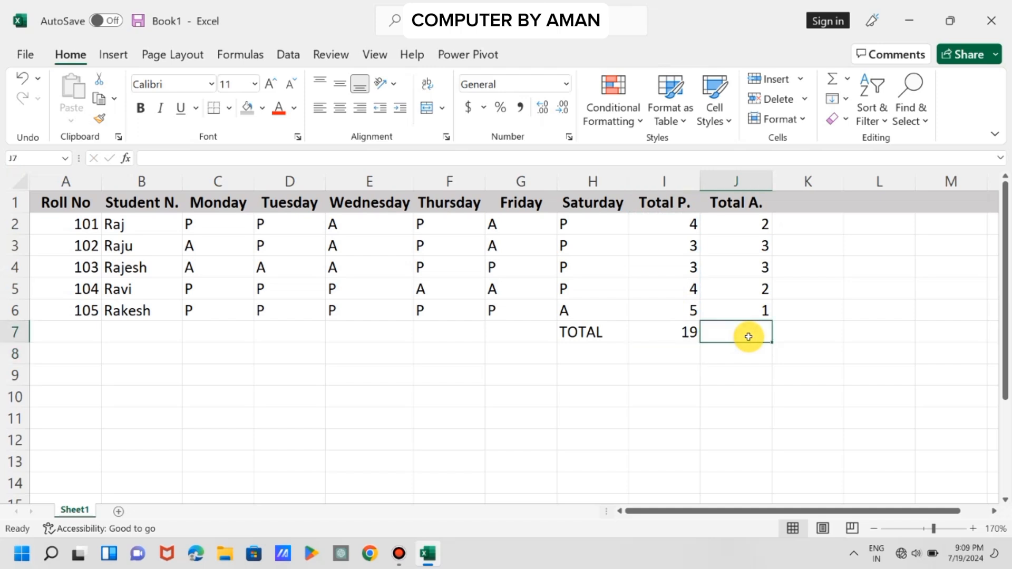
{"action": "type", "text": "="}
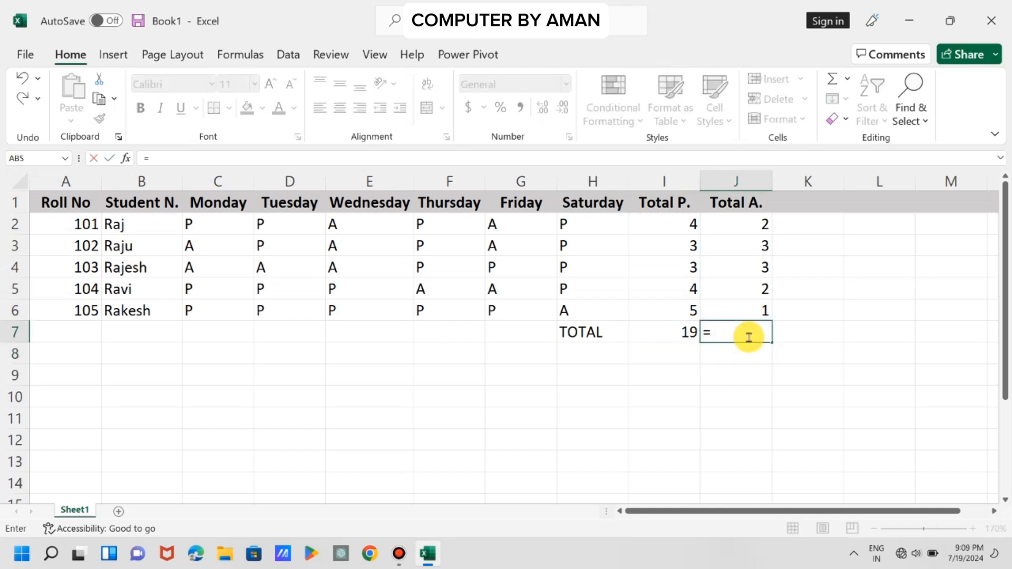
{"action": "type", "text": "S"}
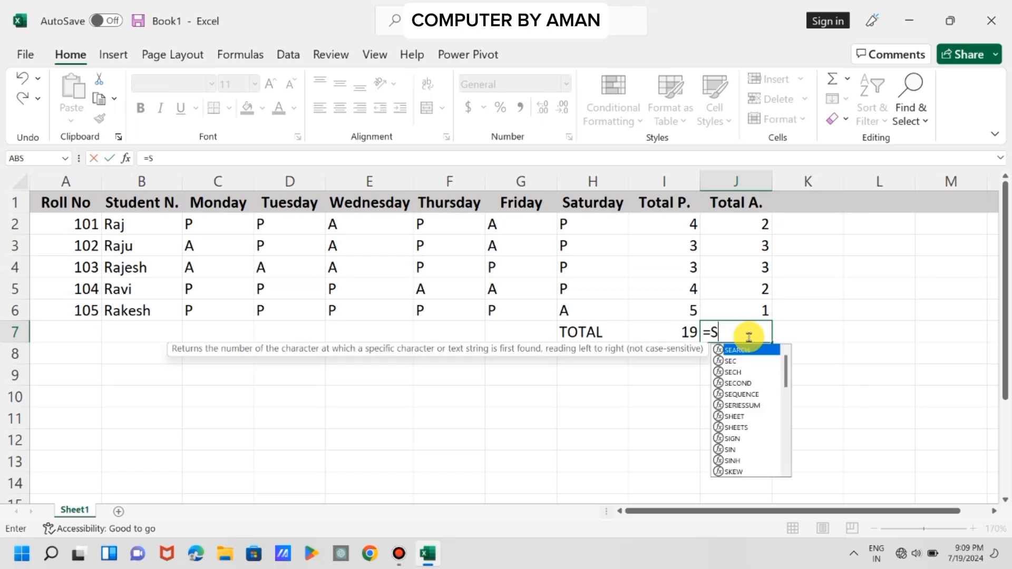
{"action": "type", "text": "UM("}
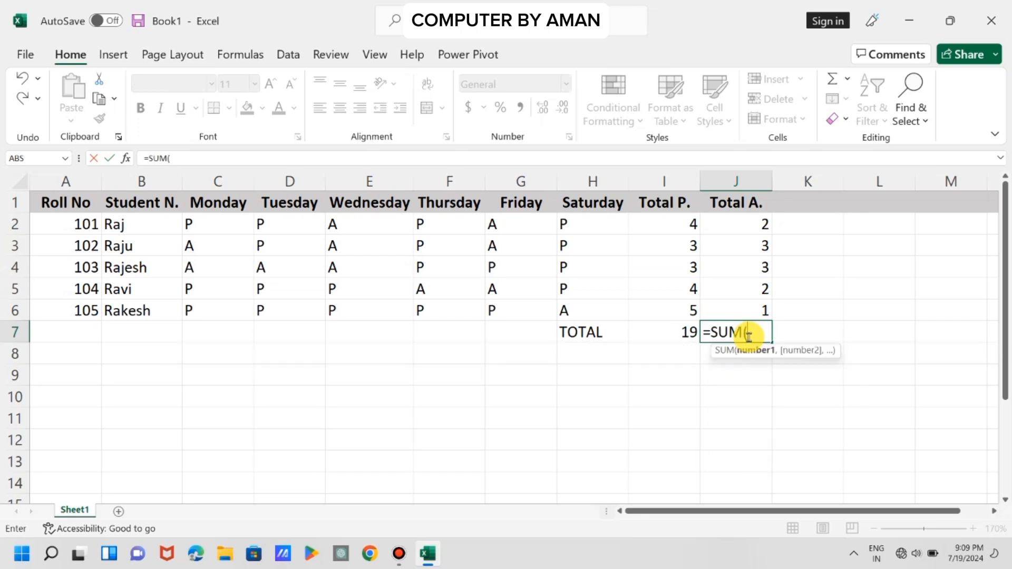
{"action": "left_click", "coordinate": [752, 226]}
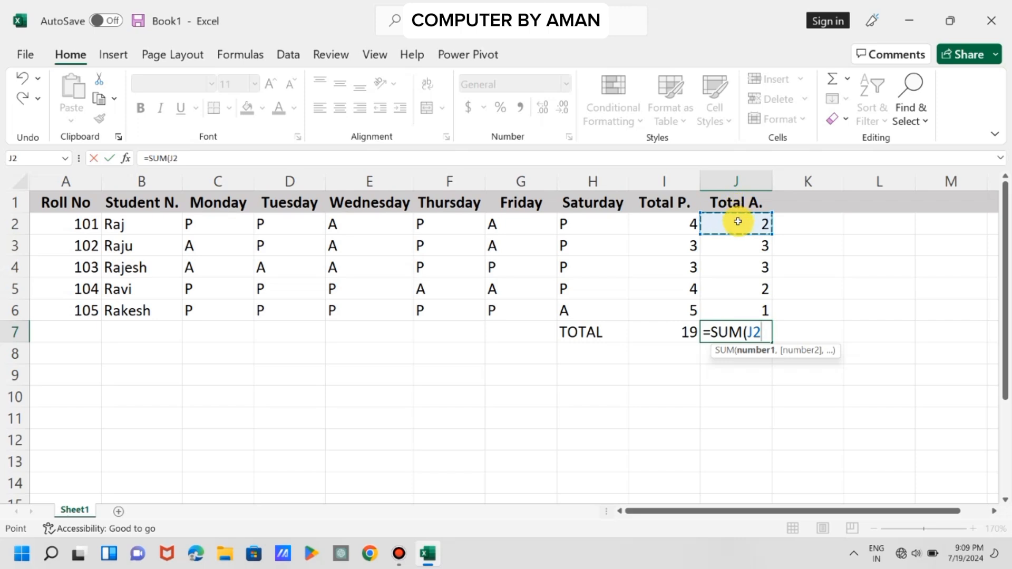
{"action": "left_click_drag", "start_coordinate": [738, 225], "coordinate": [743, 309]}
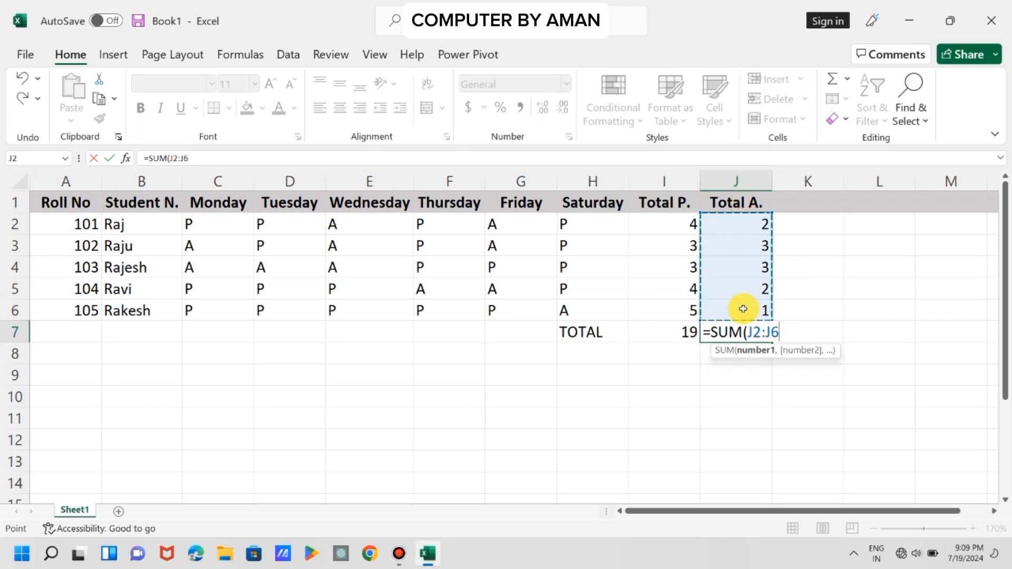
{"action": "type", "text": ")"}
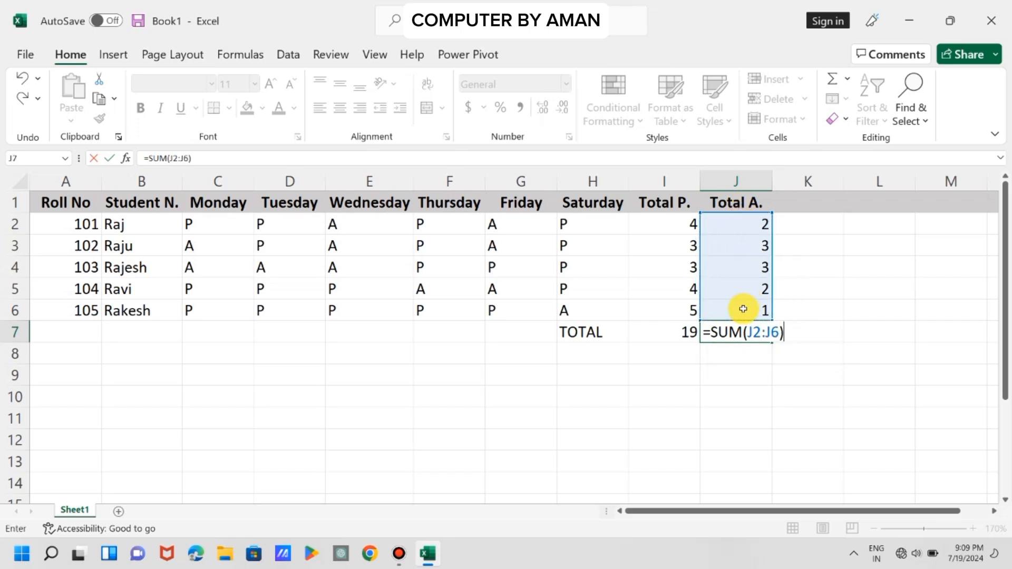
{"action": "key", "text": "Return"}
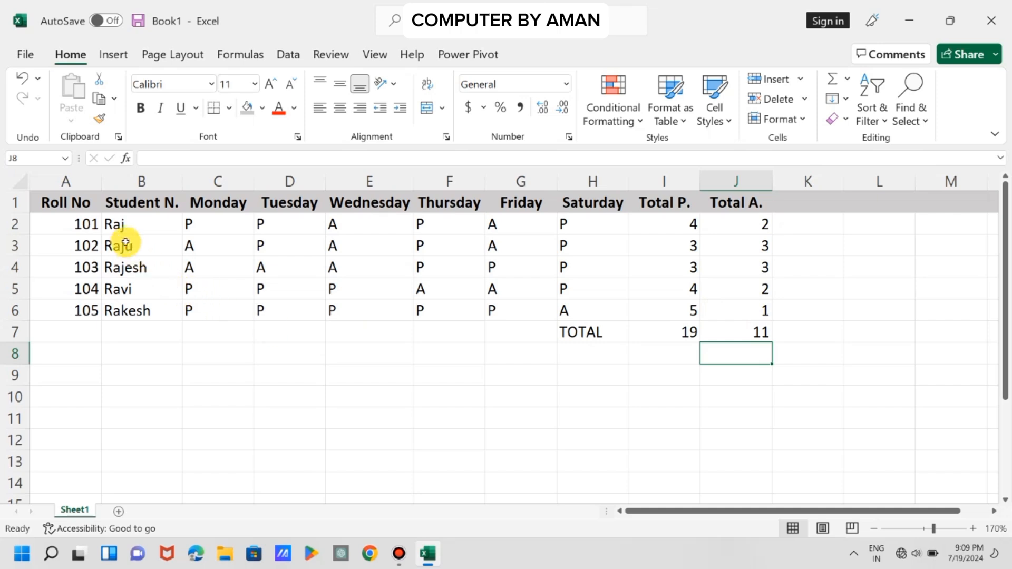
Fill the student name cells B2:B6 with the lightest gold theme color
{"action": "left_click_drag", "start_coordinate": [120, 225], "coordinate": [129, 311]}
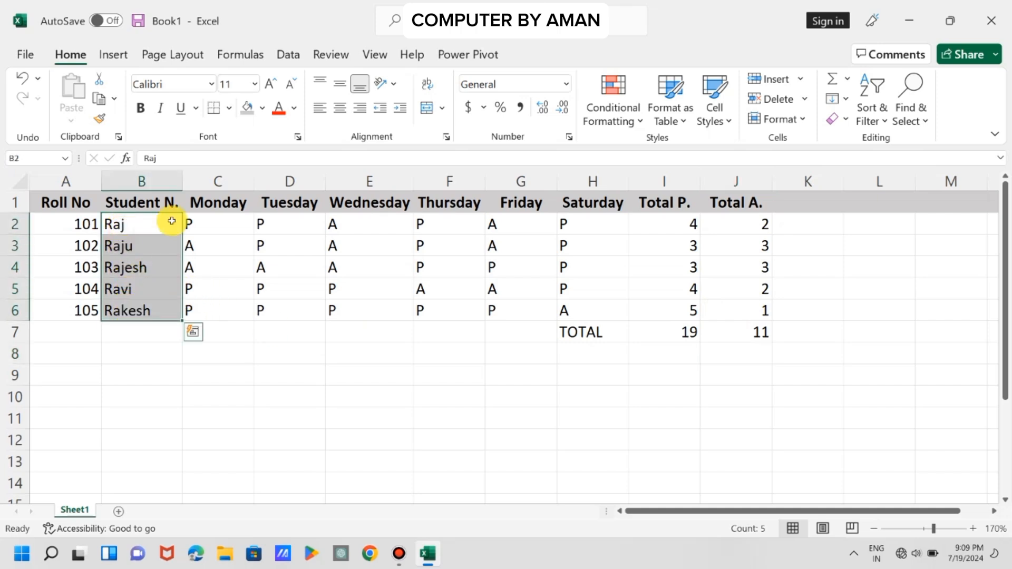
{"action": "left_click", "coordinate": [262, 111]}
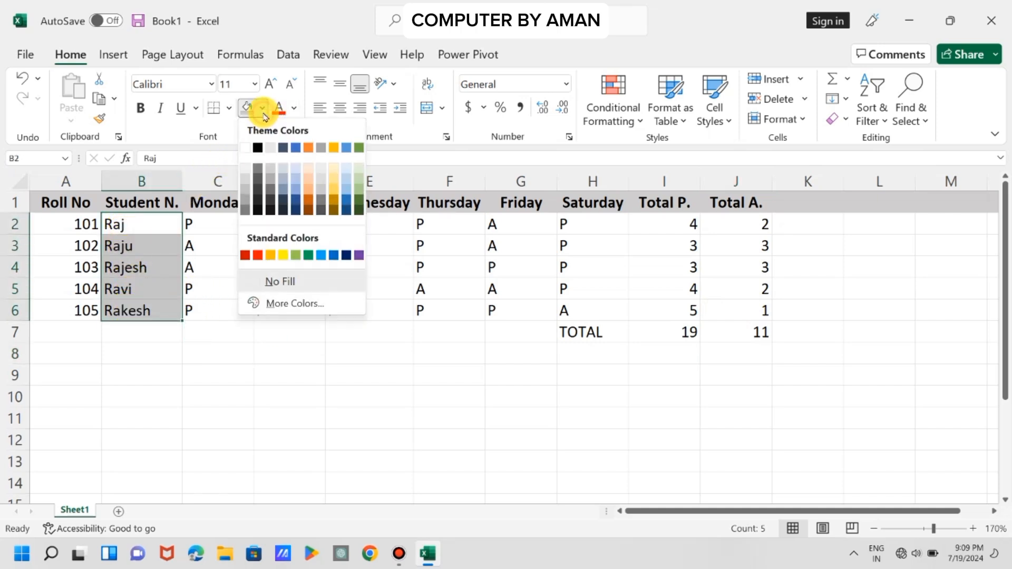
{"action": "left_click", "coordinate": [337, 171]}
Fill the roll number cells A2:A6 with the lightest blue theme color
{"action": "left_click", "coordinate": [62, 224]}
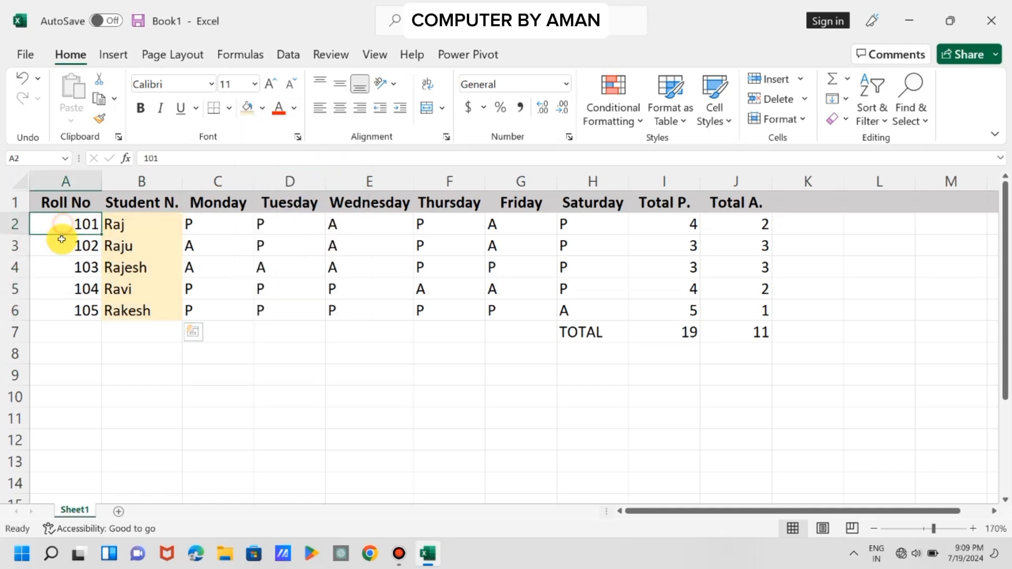
{"action": "left_click_drag", "start_coordinate": [62, 239], "coordinate": [57, 307]}
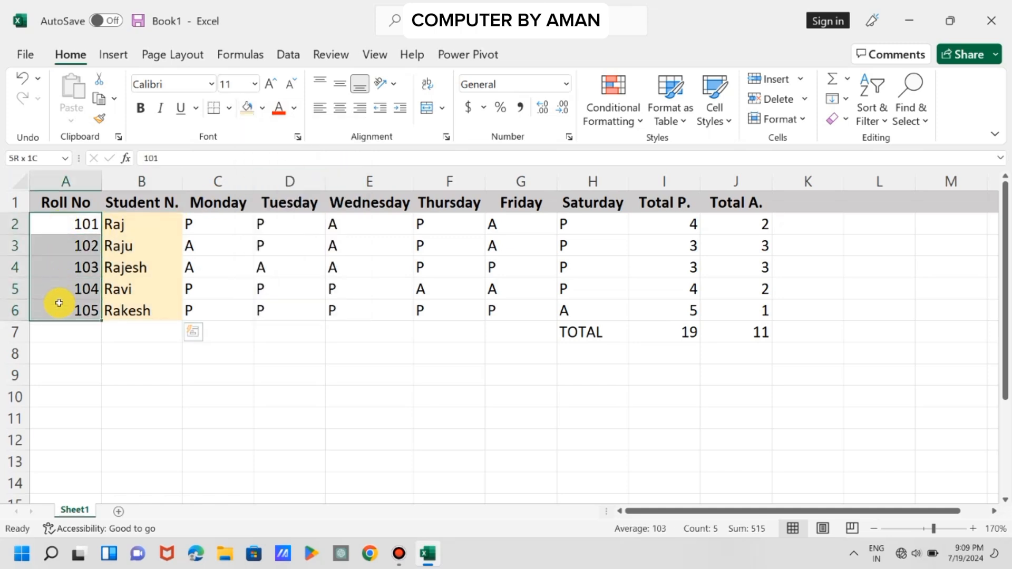
{"action": "left_click", "coordinate": [262, 108]}
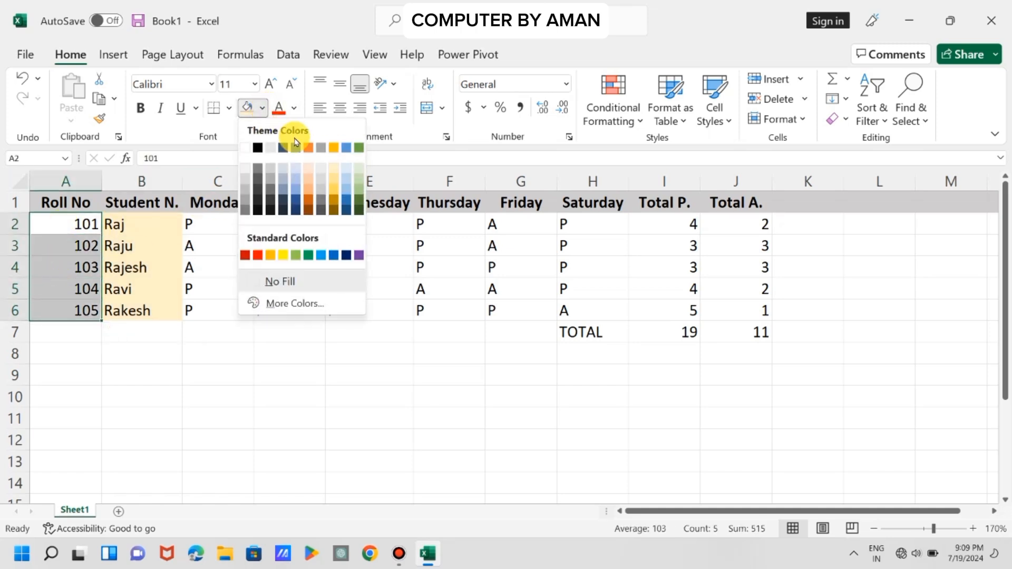
{"action": "left_click", "coordinate": [346, 169]}
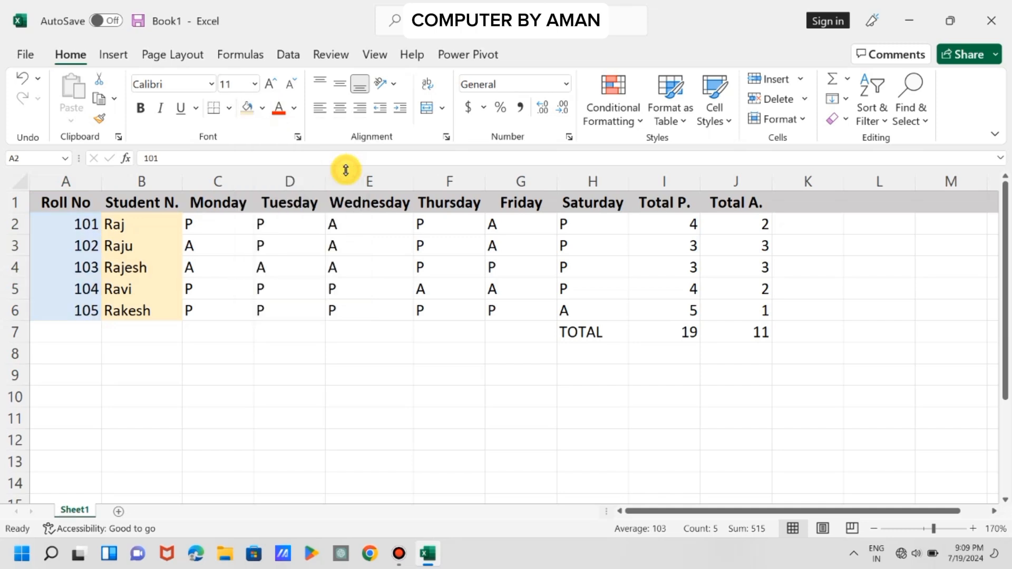
{"action": "left_click", "coordinate": [314, 385]}
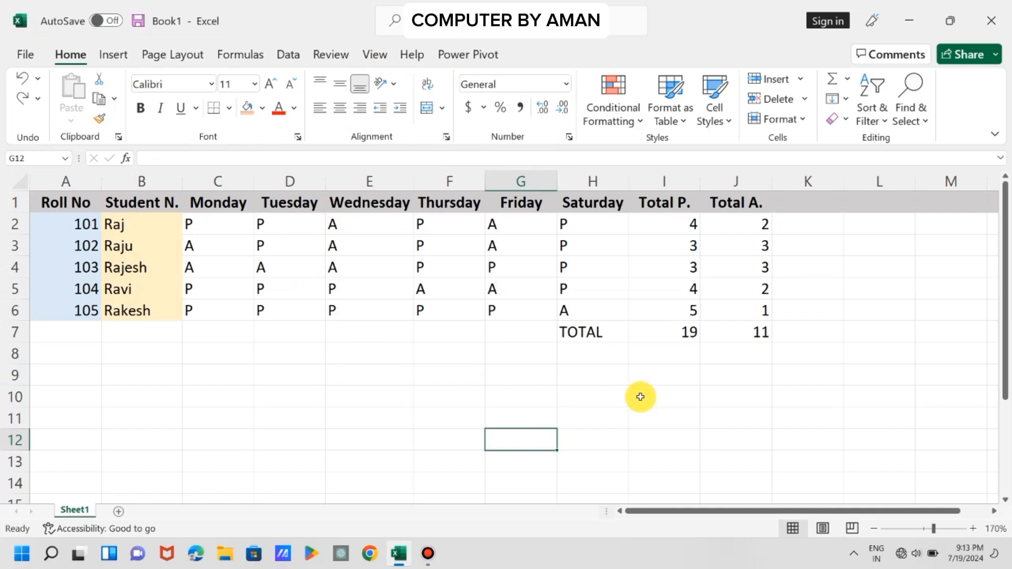
Fill the present and absent totals in I2:J6 with the lightest green theme color
{"action": "left_click_drag", "start_coordinate": [678, 229], "coordinate": [732, 301]}
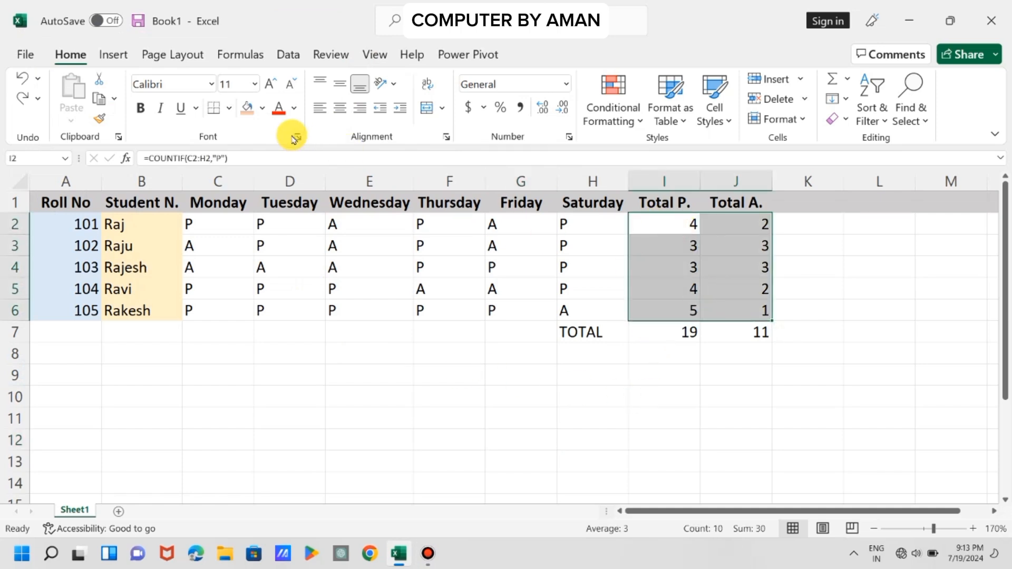
{"action": "left_click", "coordinate": [264, 110]}
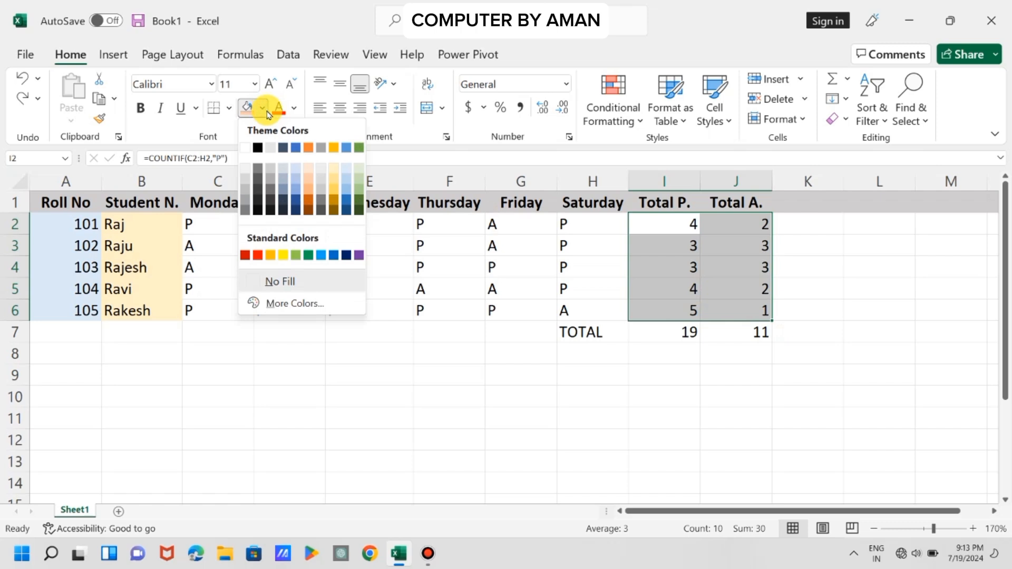
{"action": "left_click", "coordinate": [358, 181]}
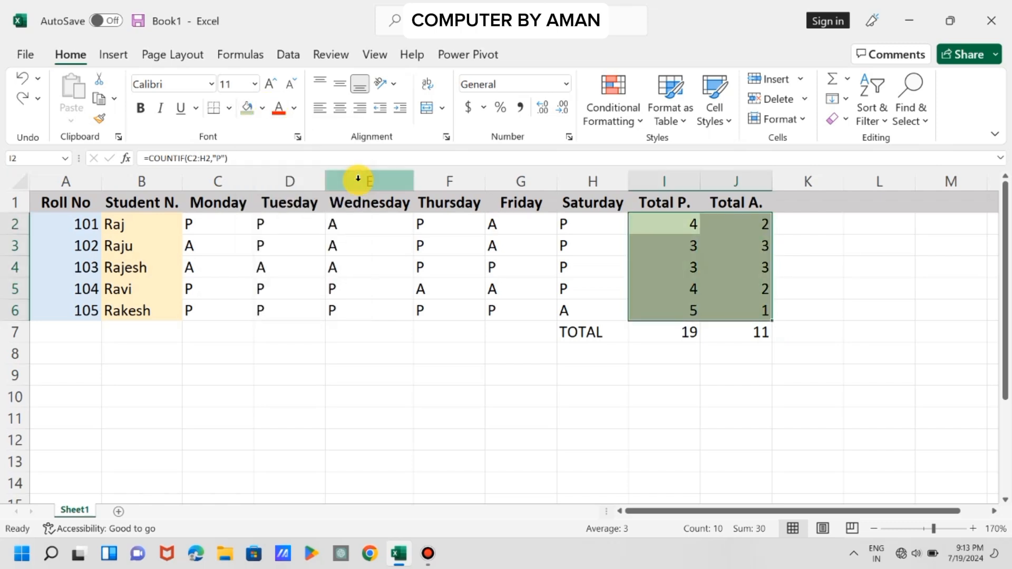
{"action": "left_click", "coordinate": [262, 108]}
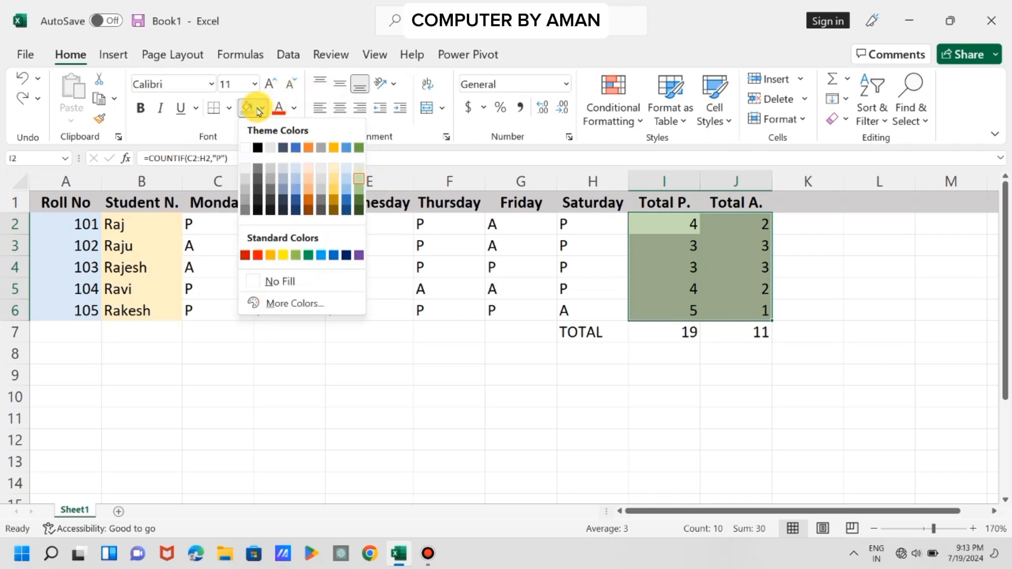
{"action": "left_click", "coordinate": [363, 169]}
{"action": "left_click", "coordinate": [322, 387]}
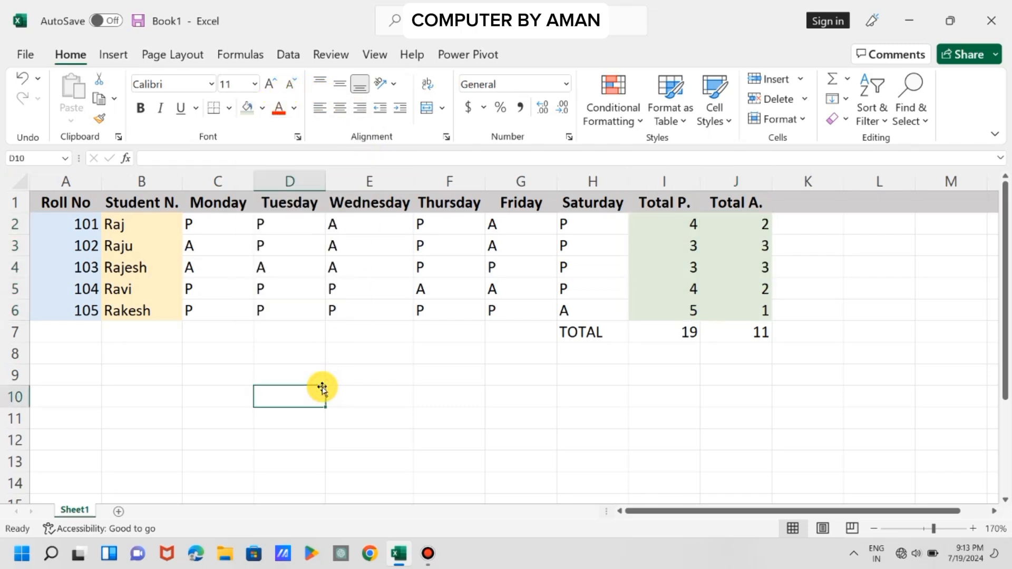
Highlight the marks in C2:H6 that equal A using an Equal To rule with Light Red Fill with Dark Red Text
{"action": "scroll", "coordinate": [319, 359], "scroll_direction": "up", "scroll_amount": 1, "text": "ctrl"}
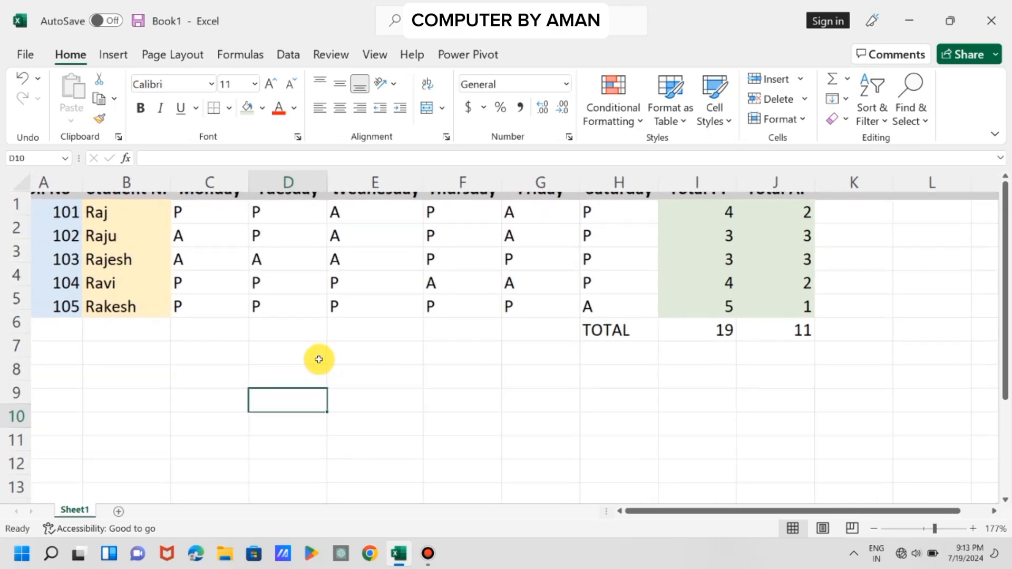
{"action": "scroll", "coordinate": [319, 360], "scroll_direction": "up", "scroll_amount": 2, "text": "ctrl"}
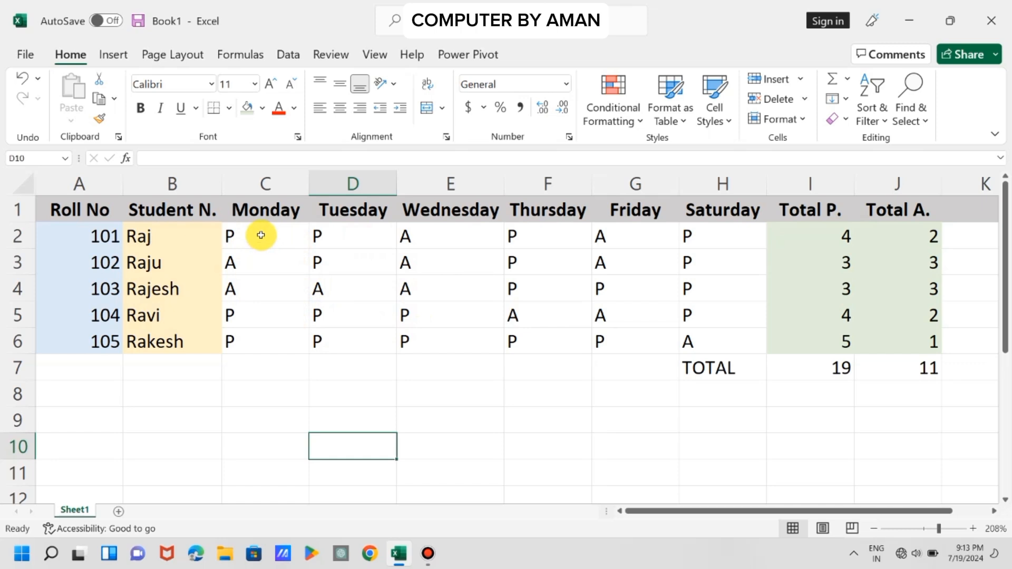
{"action": "left_click_drag", "start_coordinate": [261, 235], "coordinate": [689, 340]}
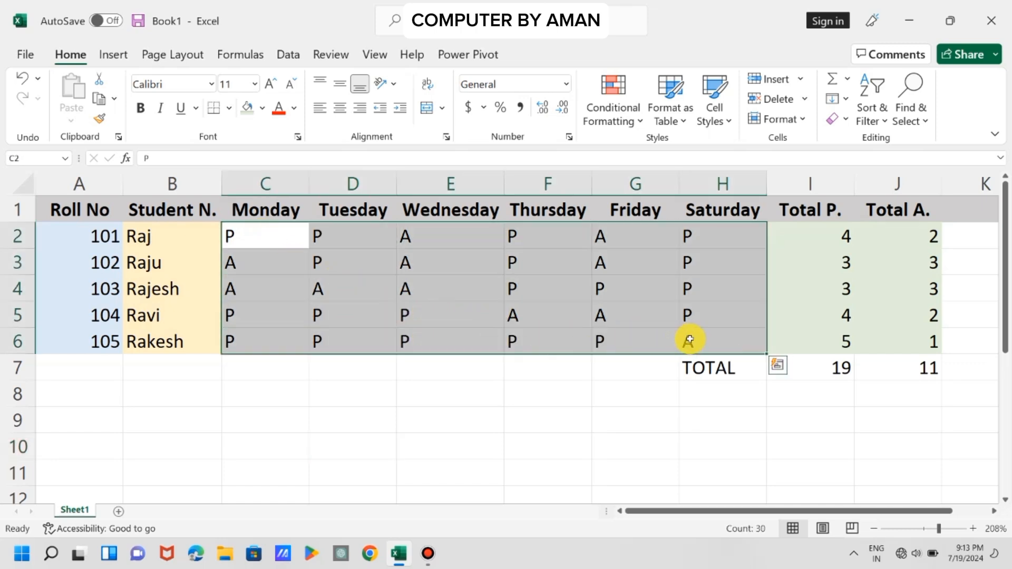
{"action": "left_click", "coordinate": [533, 309]}
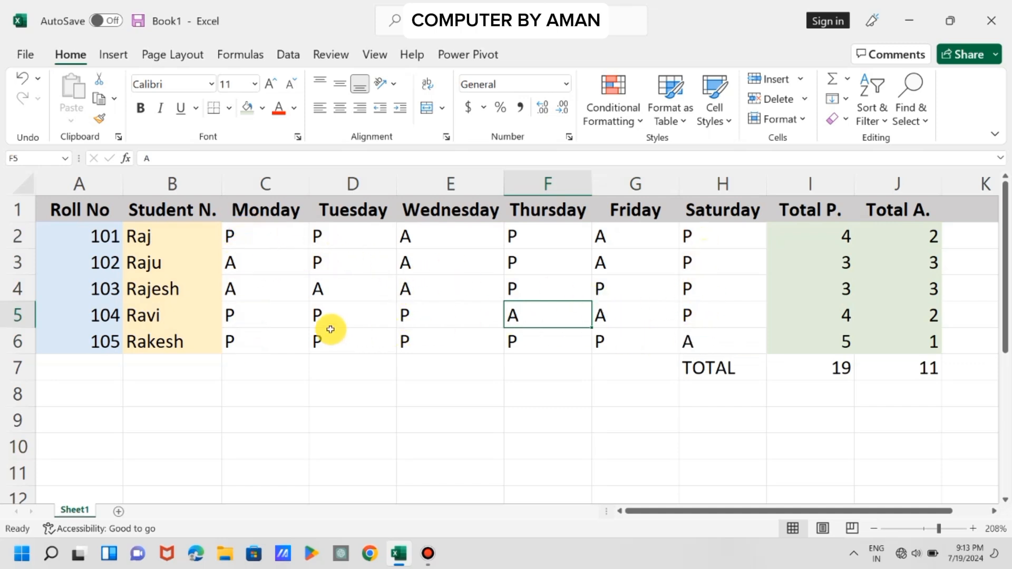
{"action": "left_click_drag", "start_coordinate": [262, 238], "coordinate": [689, 337]}
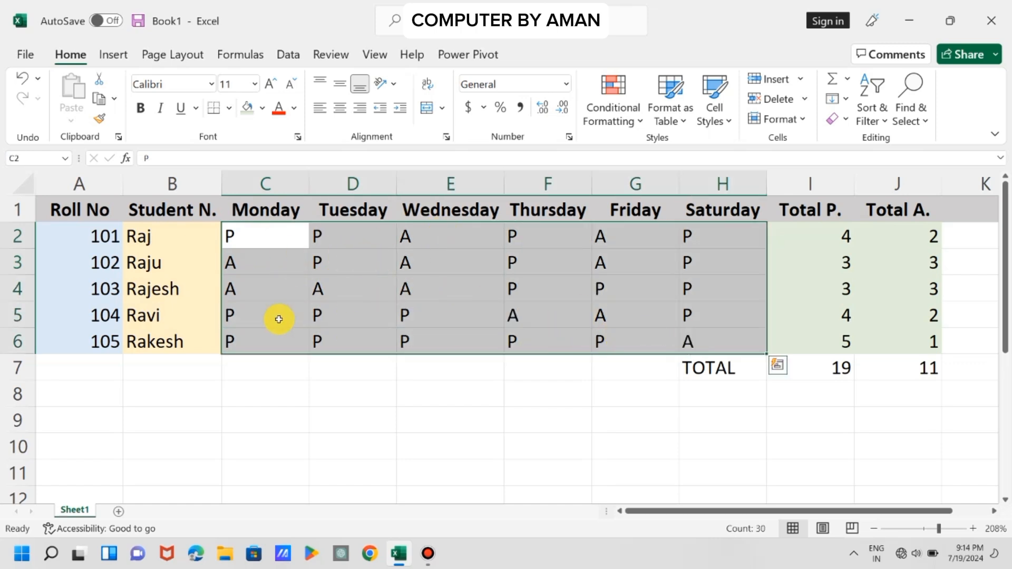
{"action": "left_click", "coordinate": [623, 122]}
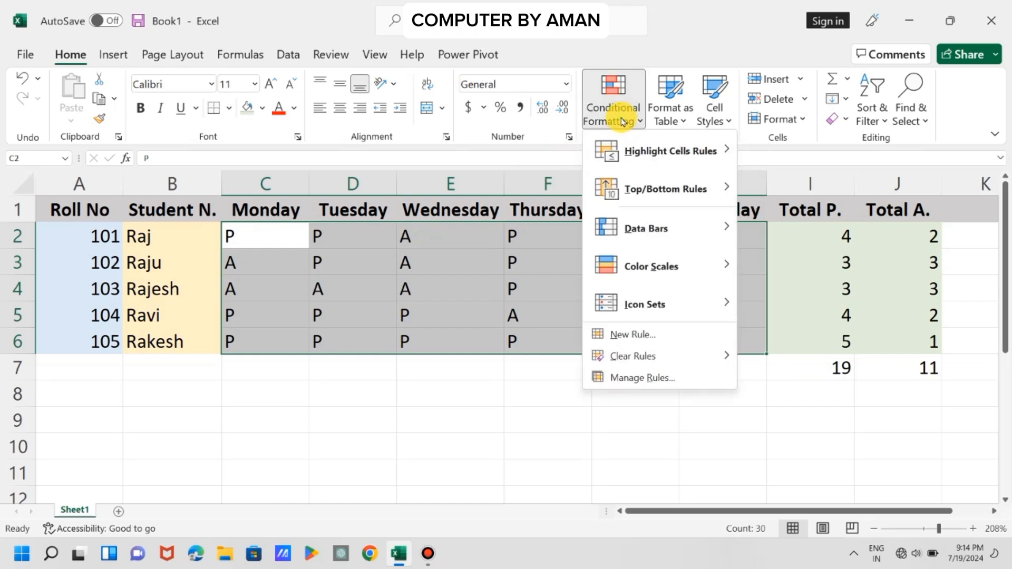
{"action": "mouse_move", "coordinate": [640, 159]}
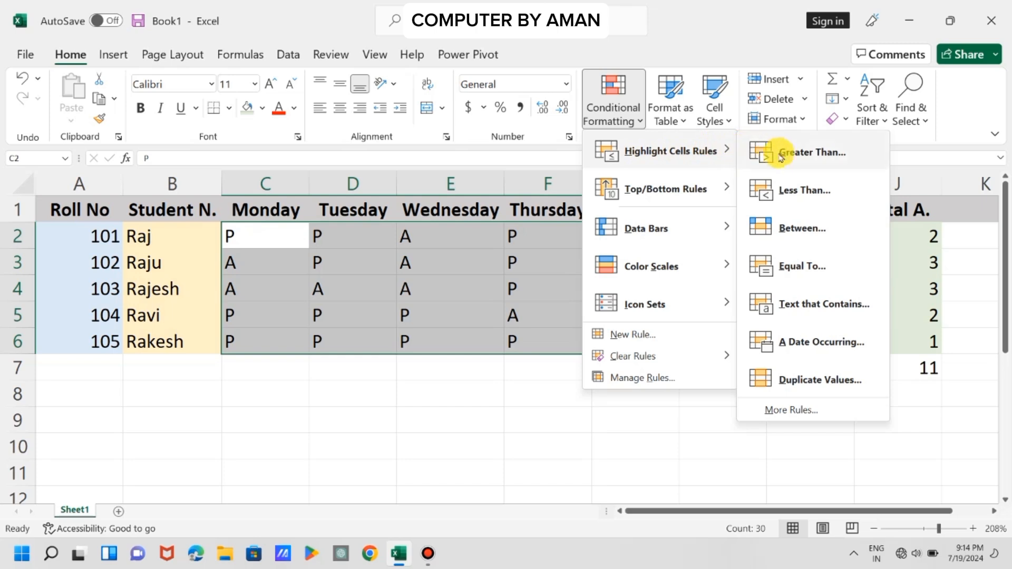
{"action": "left_click", "coordinate": [801, 269]}
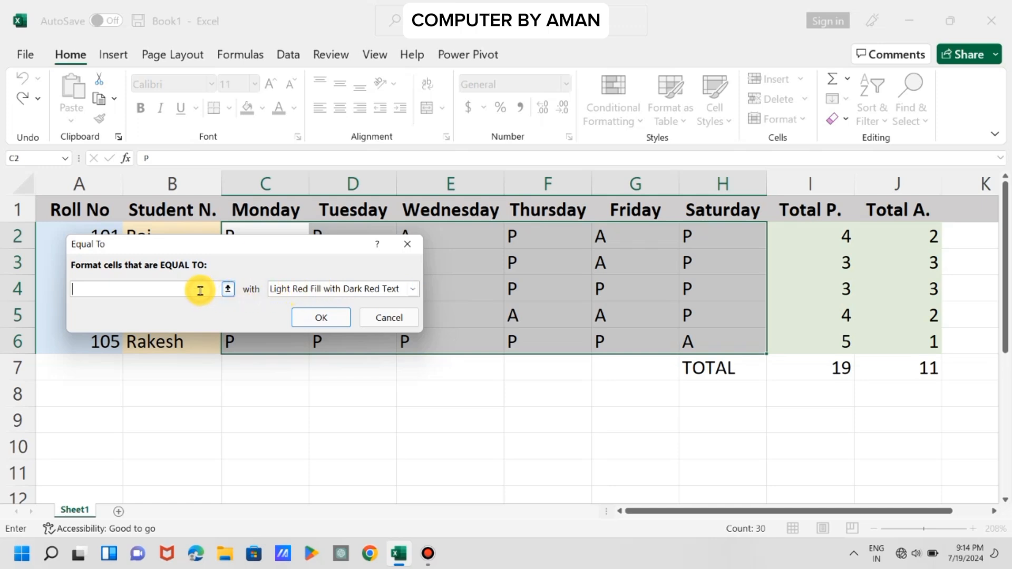
{"action": "type", "text": "A"}
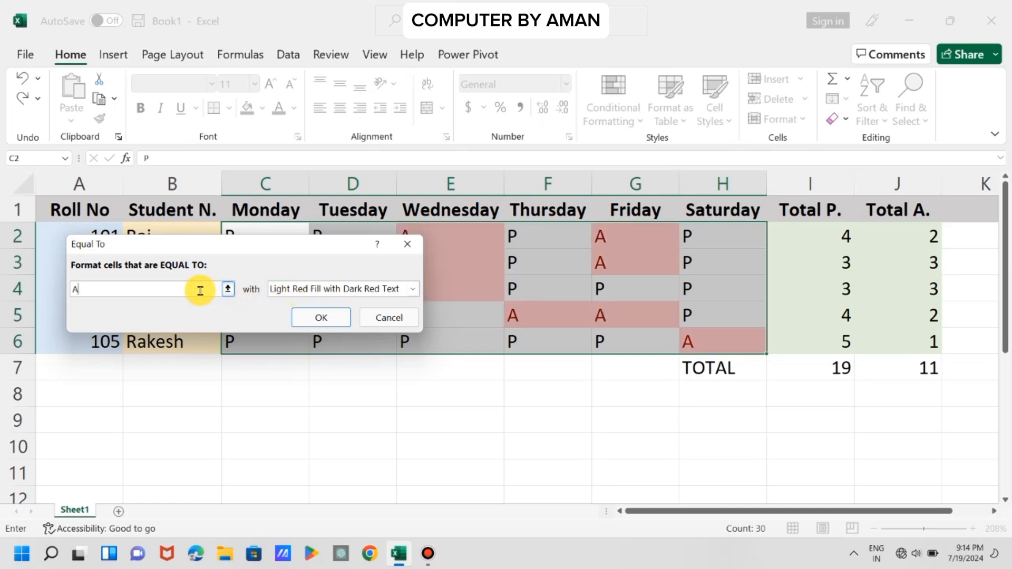
{"action": "left_click", "coordinate": [321, 315]}
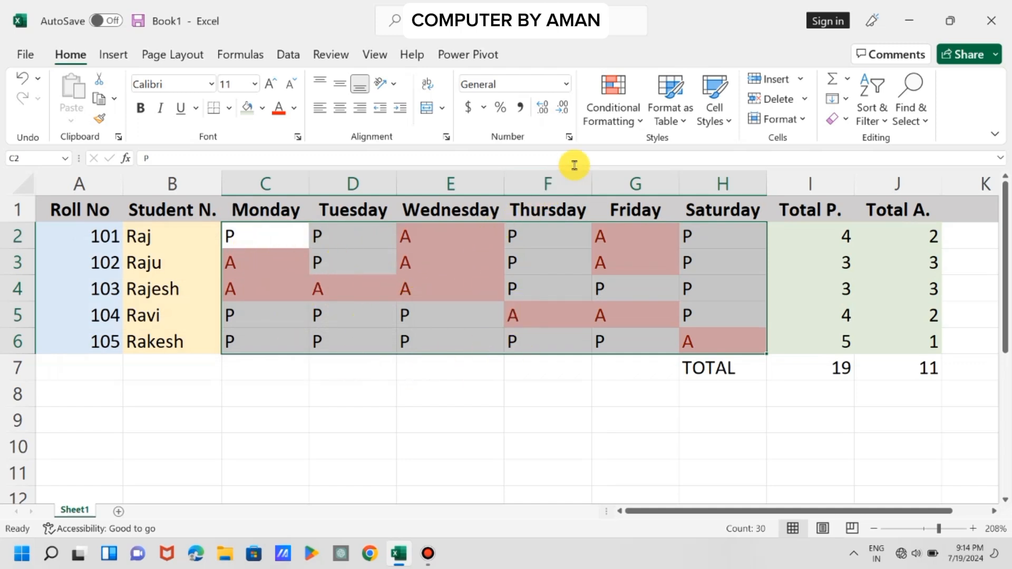
Highlight the marks in C2:H6 equal to P with Green Fill with Dark Green Text, and make all the marks bold
{"action": "left_click", "coordinate": [614, 124]}
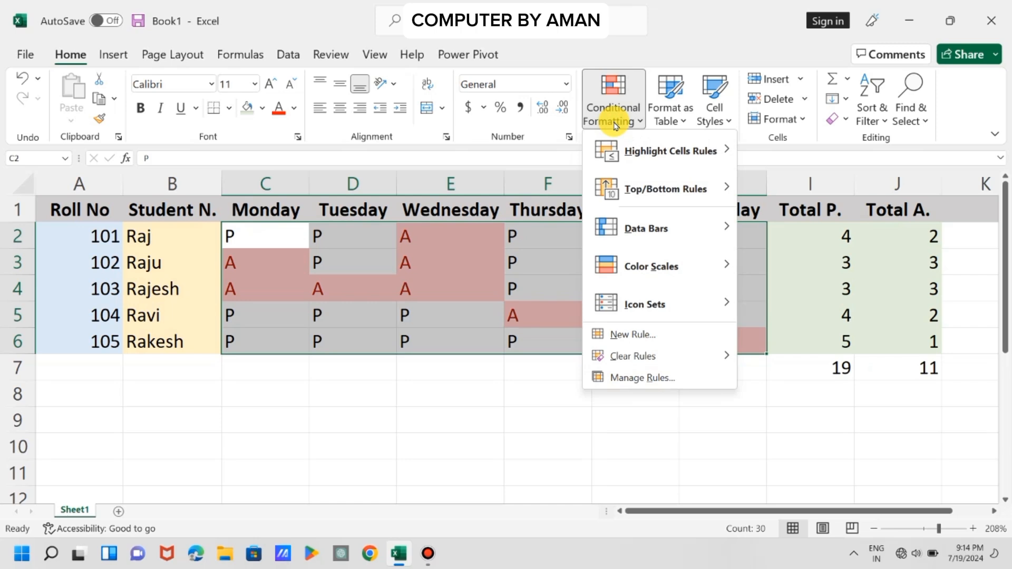
{"action": "mouse_move", "coordinate": [664, 157]}
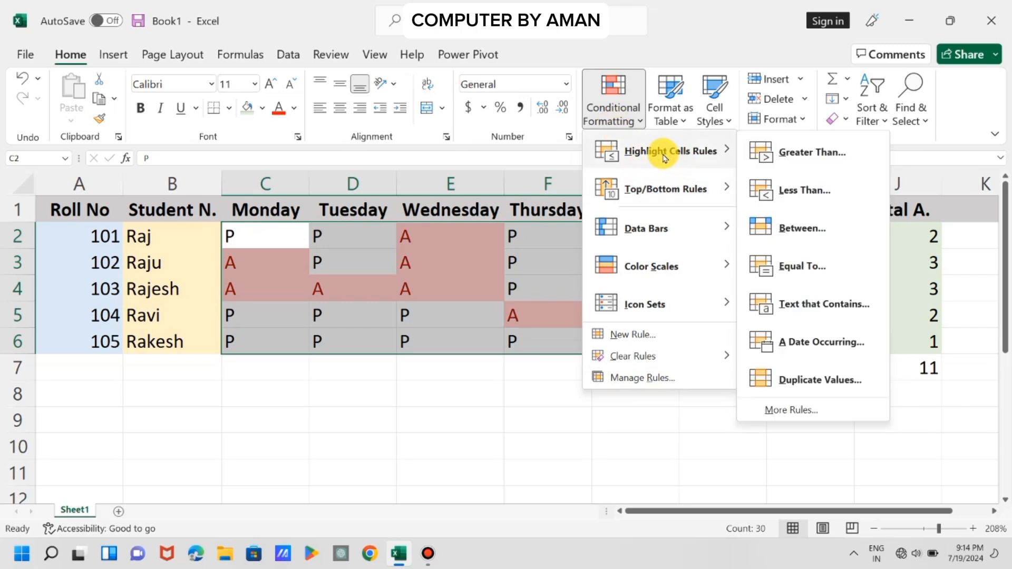
{"action": "left_click", "coordinate": [800, 272]}
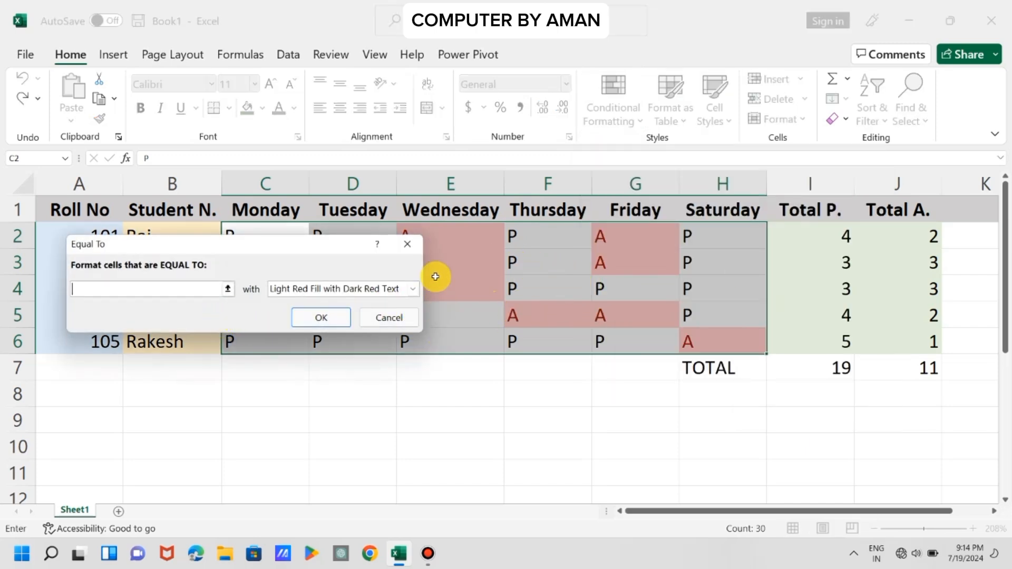
{"action": "left_click", "coordinate": [181, 293]}
{"action": "type", "text": "P"}
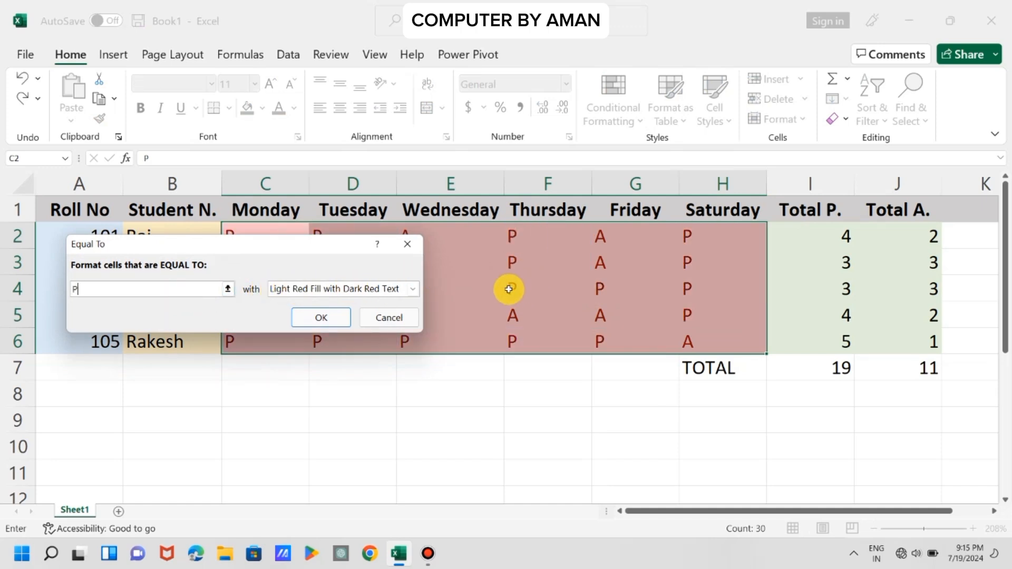
{"action": "left_click", "coordinate": [414, 290]}
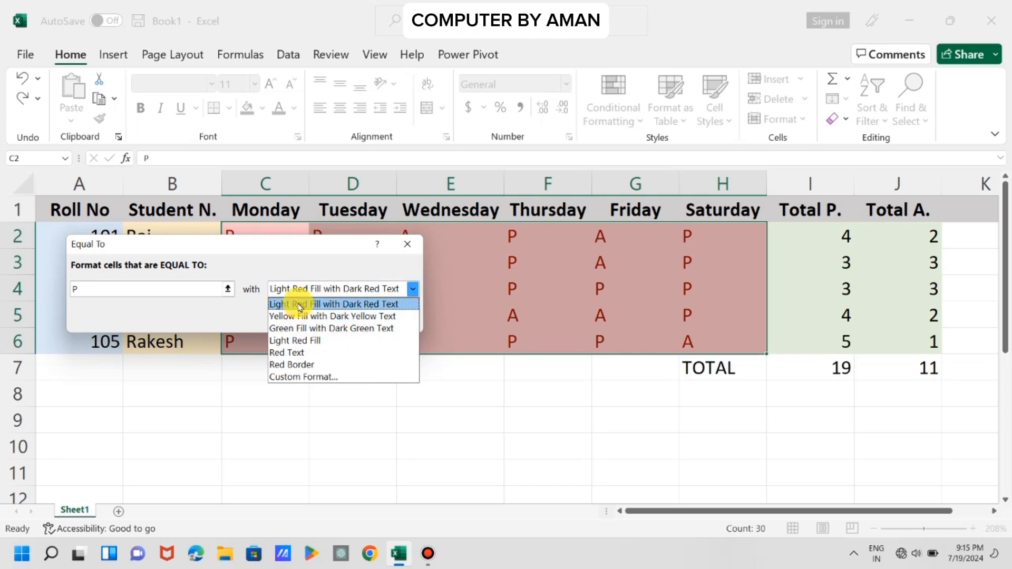
{"action": "left_click", "coordinate": [292, 329]}
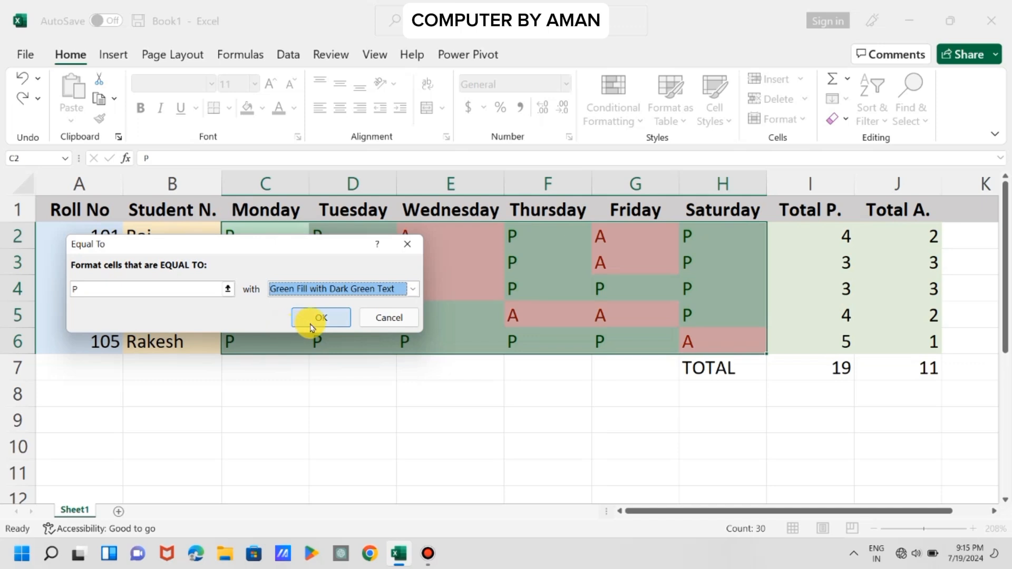
{"action": "left_click", "coordinate": [311, 327]}
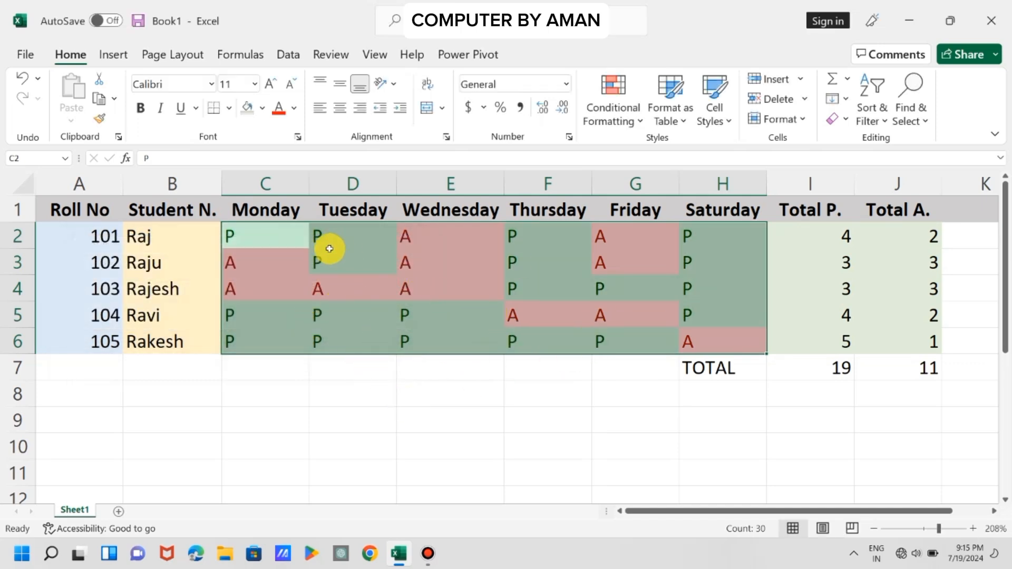
{"action": "left_click", "coordinate": [141, 110]}
{"action": "left_click", "coordinate": [396, 463]}
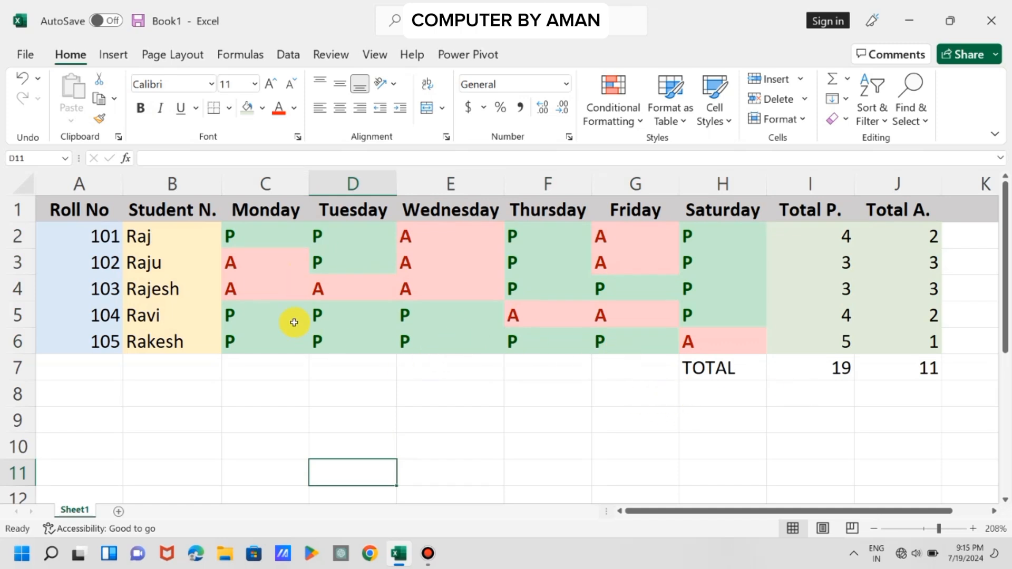
{"action": "left_click_drag", "start_coordinate": [158, 237], "coordinate": [150, 332]}
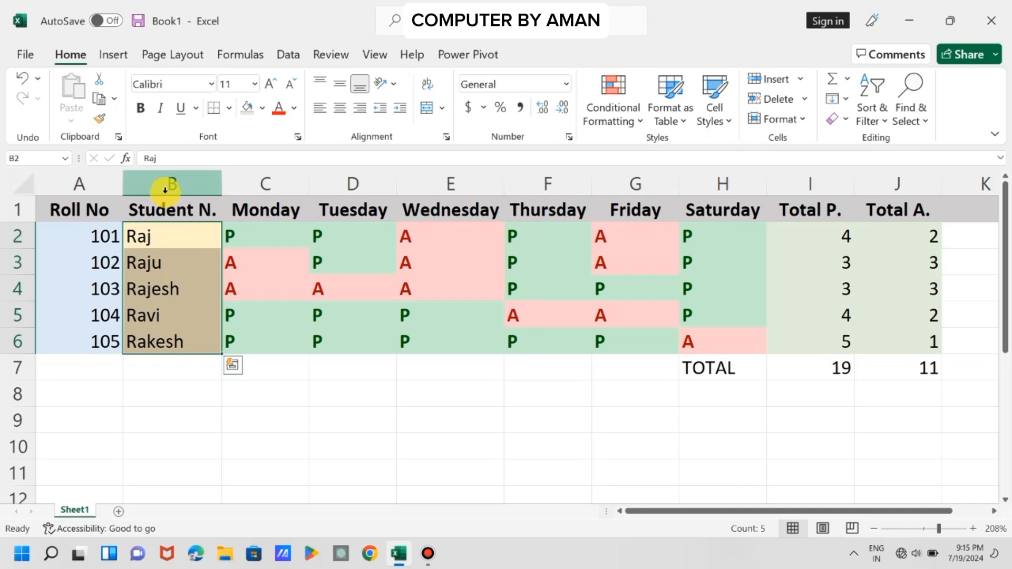
{"action": "left_click", "coordinate": [213, 85]}
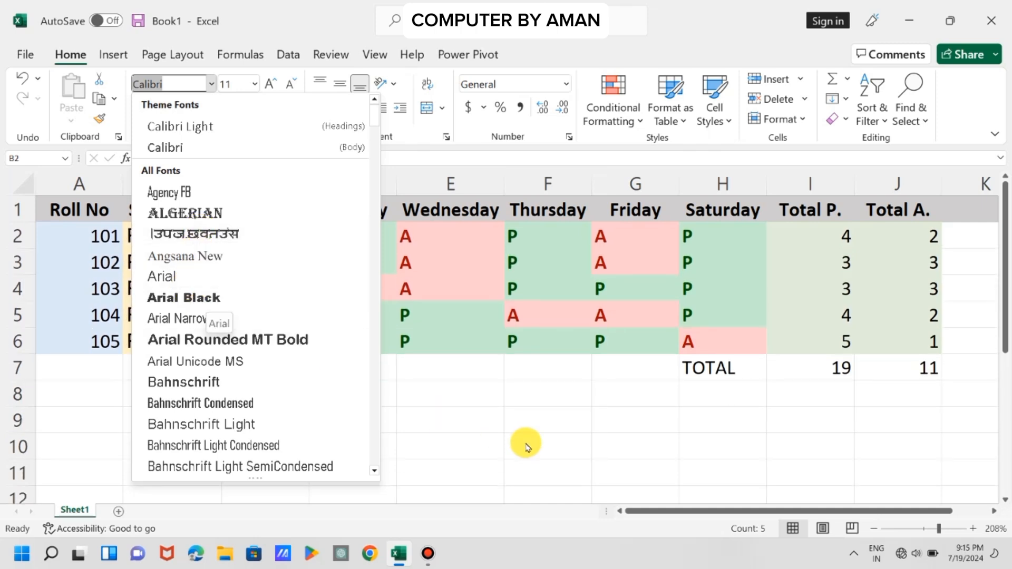
{"action": "left_click", "coordinate": [527, 447]}
{"action": "left_click", "coordinate": [527, 446]}
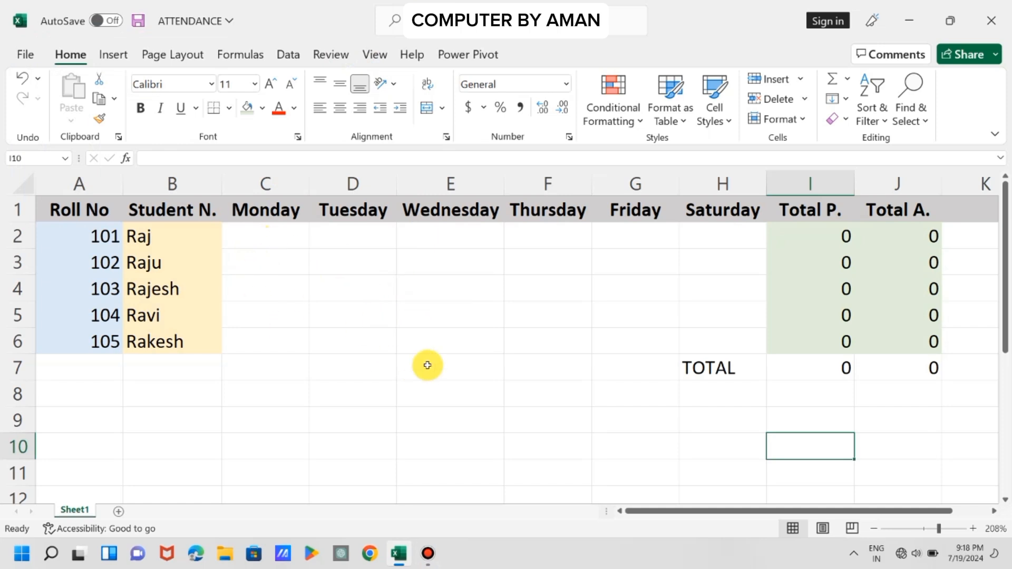
{"action": "left_click", "coordinate": [294, 265]}
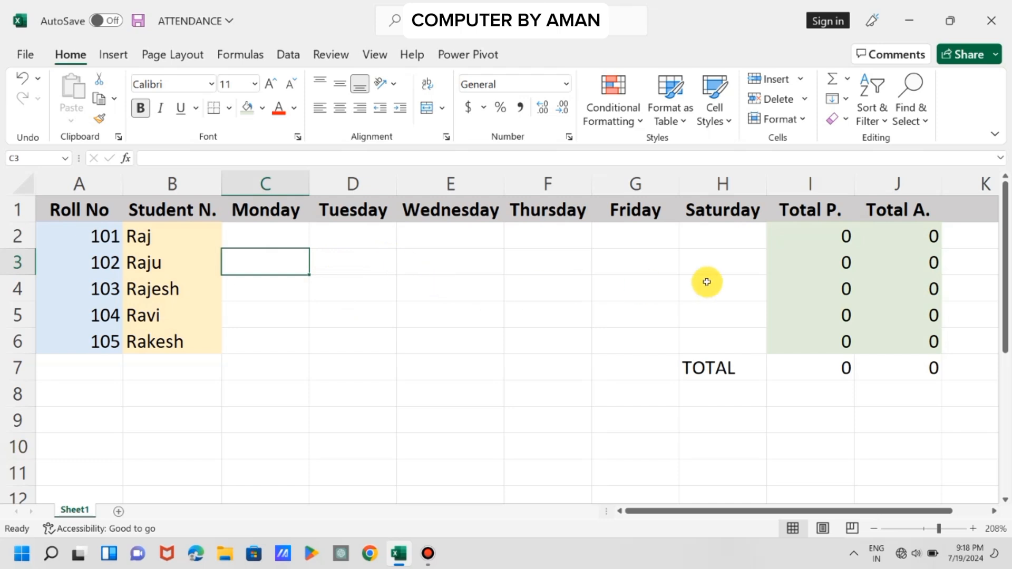